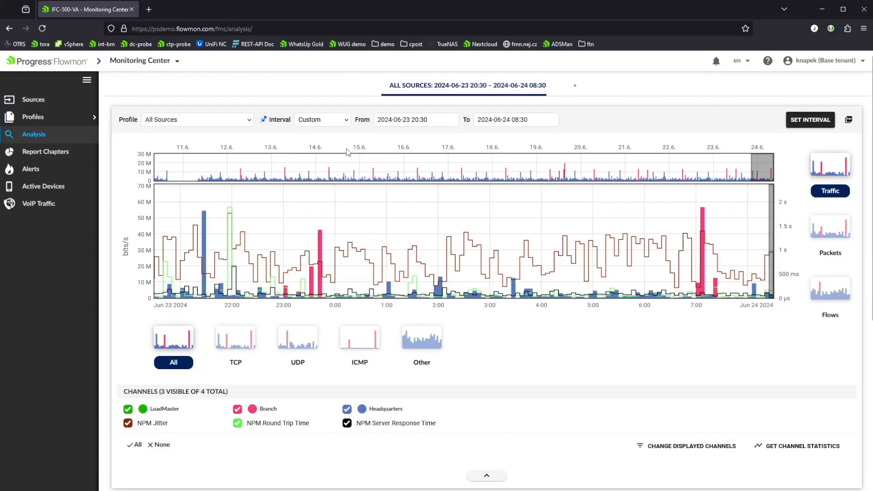
Show all sources over the last 3 months and return the interval to the last 12 hours
{"action": "left_click", "coordinate": [198, 122]}
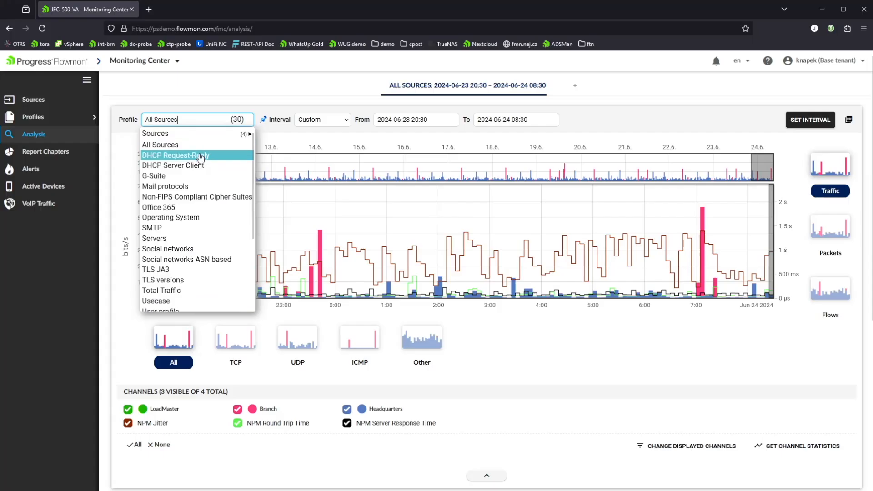
{"action": "left_click", "coordinate": [317, 123]}
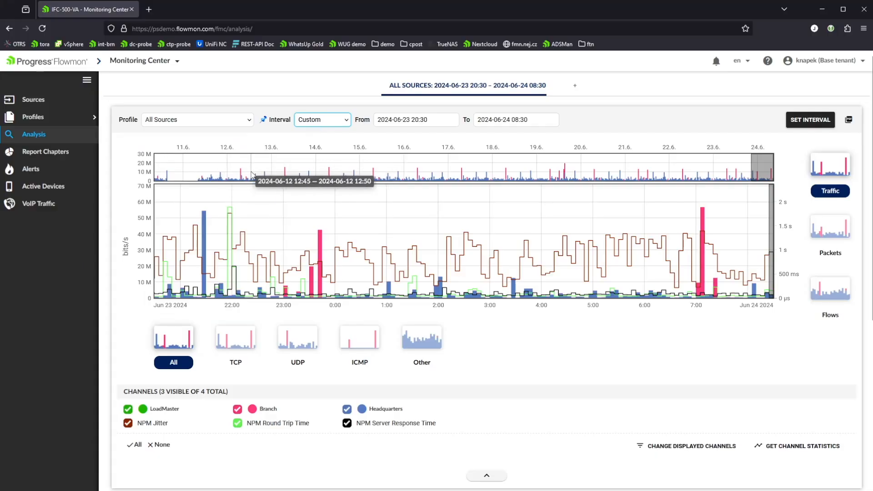
{"action": "left_click", "coordinate": [313, 254]}
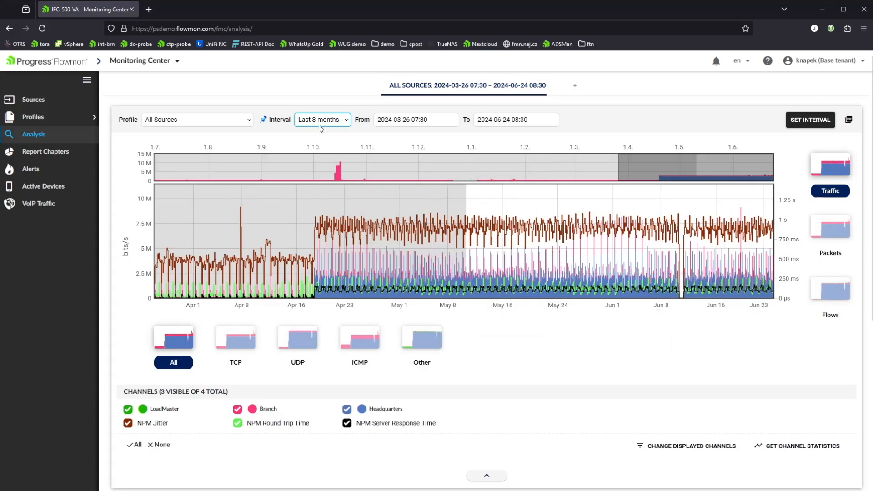
{"action": "left_click", "coordinate": [321, 133]}
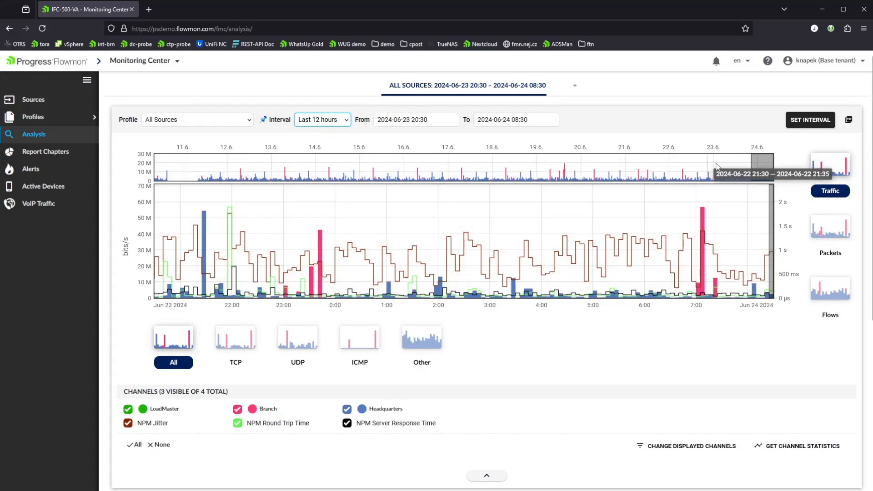
{"action": "left_click_drag", "start_coordinate": [759, 171], "coordinate": [810, 173]}
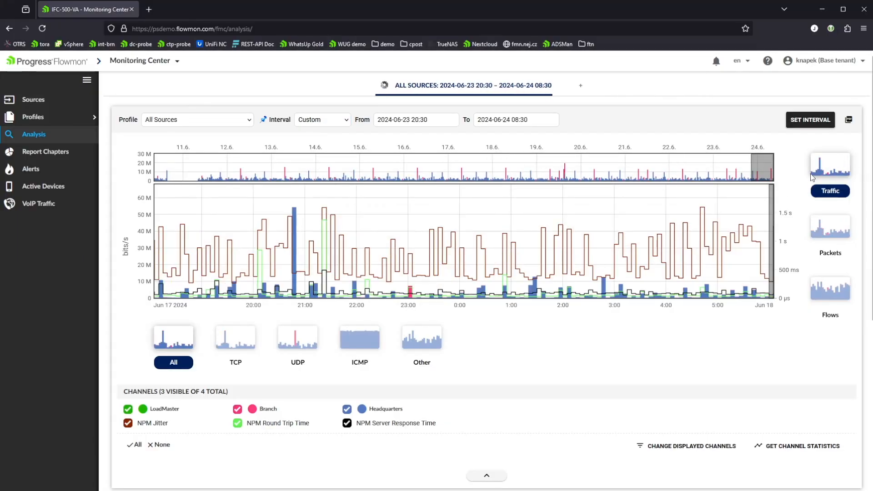
{"action": "left_click_drag", "start_coordinate": [750, 168], "coordinate": [770, 169]}
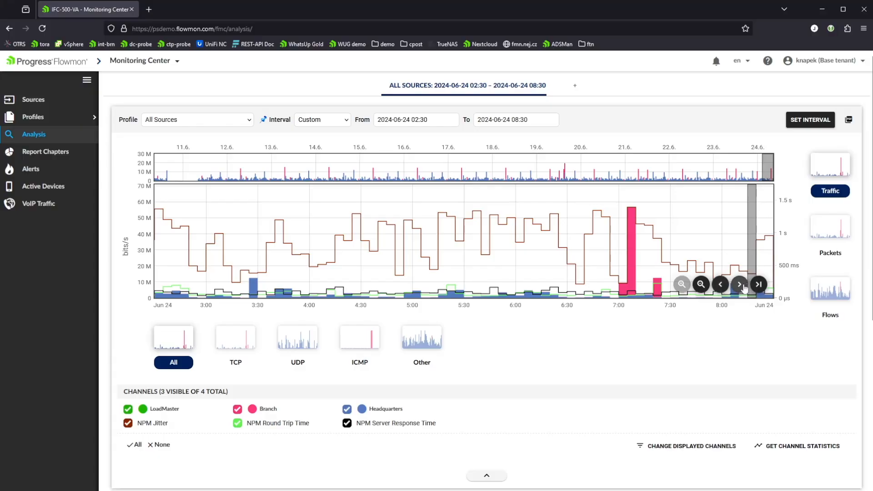
{"action": "mouse_move", "coordinate": [704, 288]}
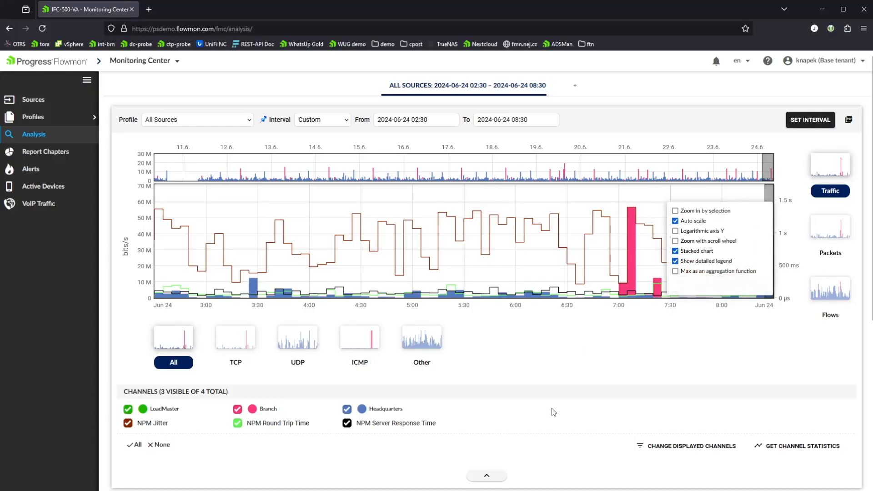
Generate the top 10 statistics by Conversations IP – IP for the 08:25–08:30 time slot on 2024-06-24
{"action": "scroll", "coordinate": [569, 379], "scroll_direction": "down", "scroll_amount": 2}
{"action": "scroll", "coordinate": [569, 379], "scroll_direction": "down", "scroll_amount": 2}
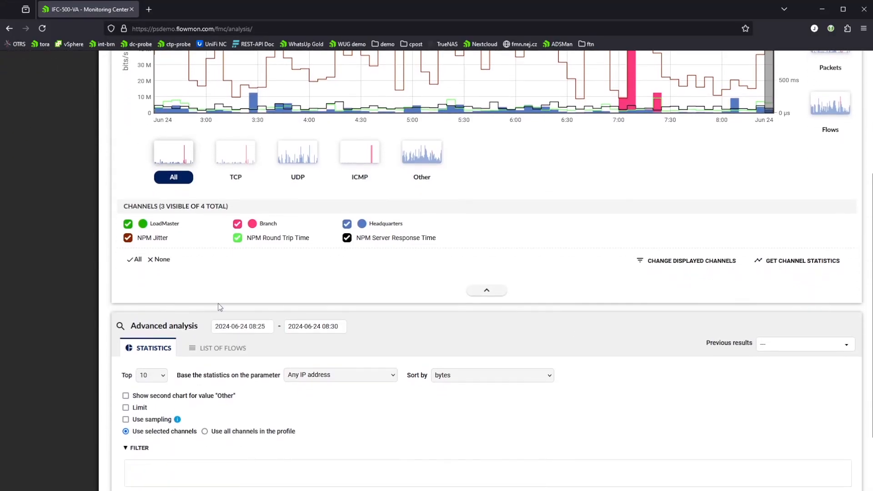
{"action": "scroll", "coordinate": [152, 370], "scroll_direction": "down", "scroll_amount": 2}
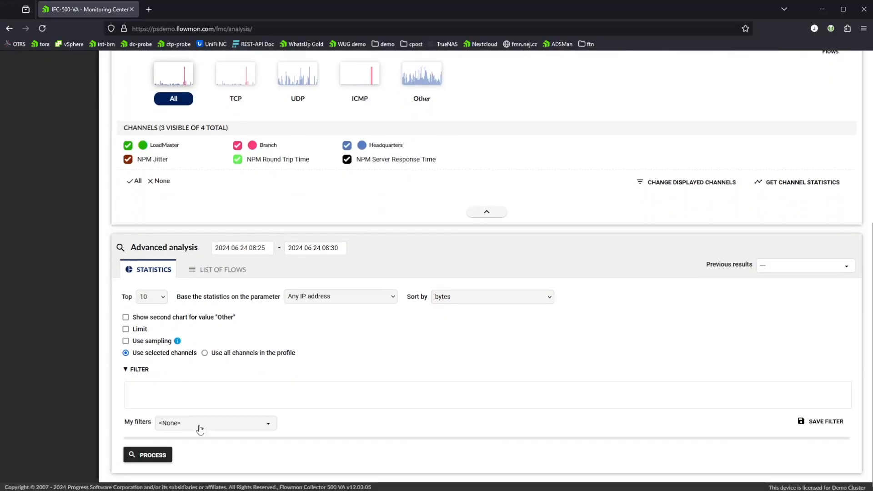
{"action": "scroll", "coordinate": [550, 298], "scroll_direction": "up", "scroll_amount": 6}
{"action": "mouse_move", "coordinate": [768, 227]}
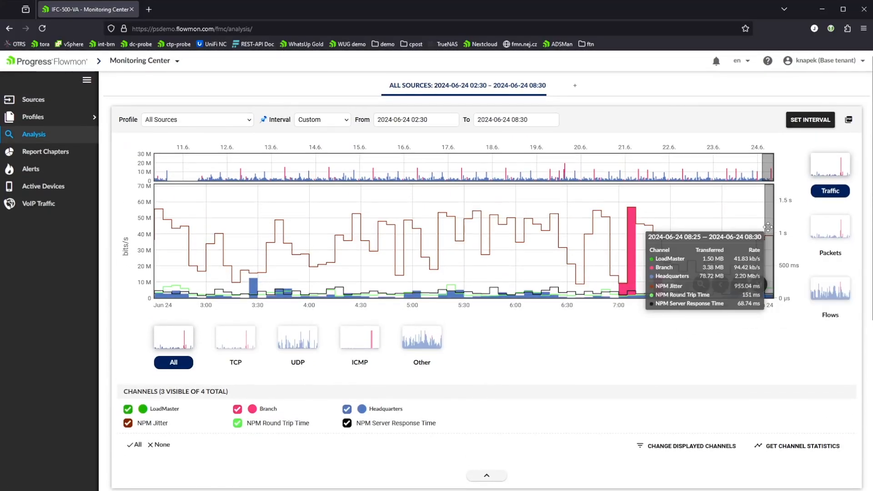
{"action": "right_click", "coordinate": [768, 227]}
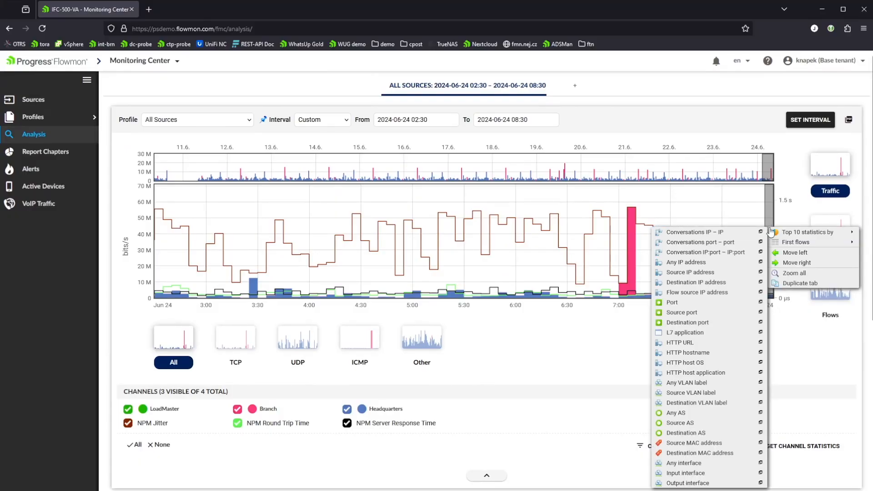
{"action": "mouse_move", "coordinate": [789, 246]}
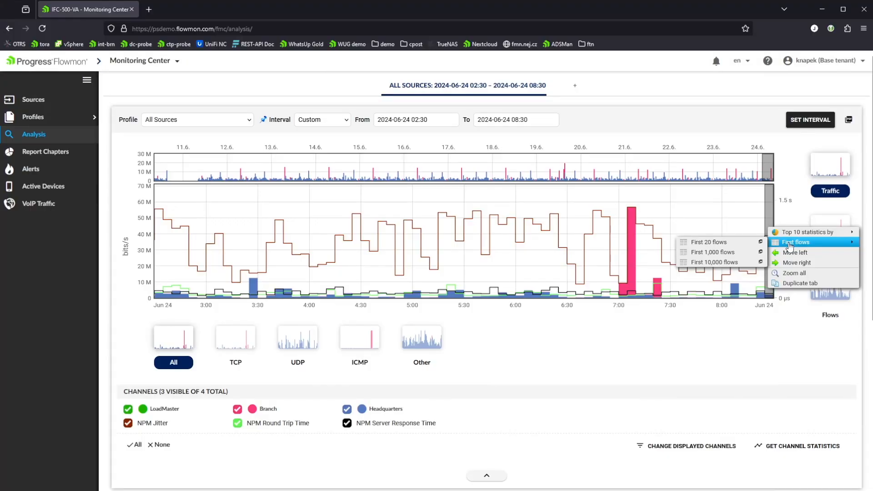
{"action": "mouse_move", "coordinate": [800, 232]}
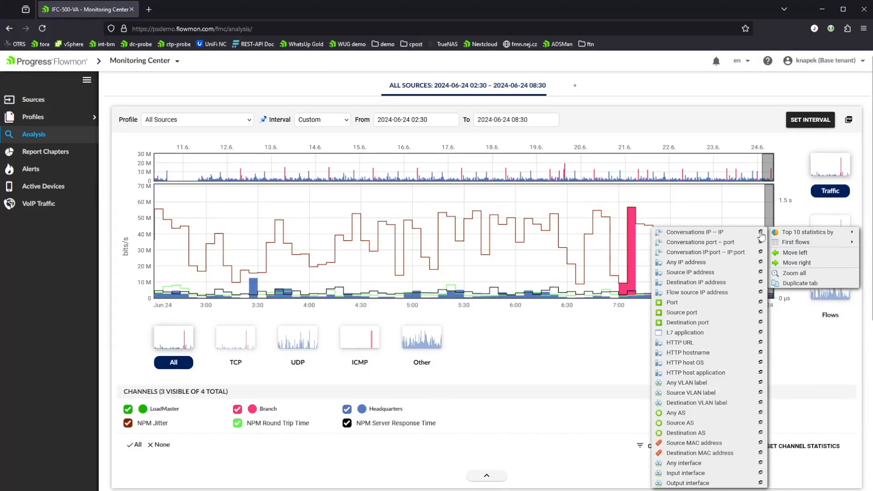
{"action": "left_click", "coordinate": [694, 233]}
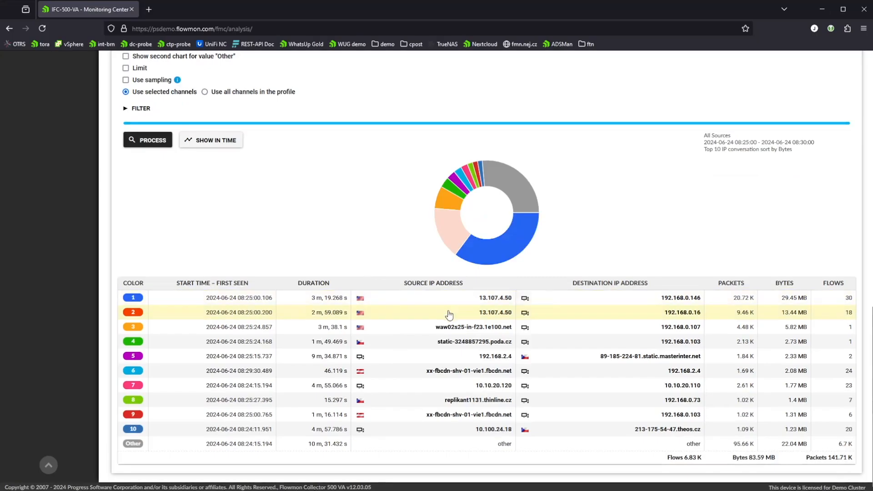
List the first 20 flows of destination IP address 192.168.0.146 from the top conversation
{"action": "left_click", "coordinate": [680, 298]}
{"action": "mouse_move", "coordinate": [704, 314]}
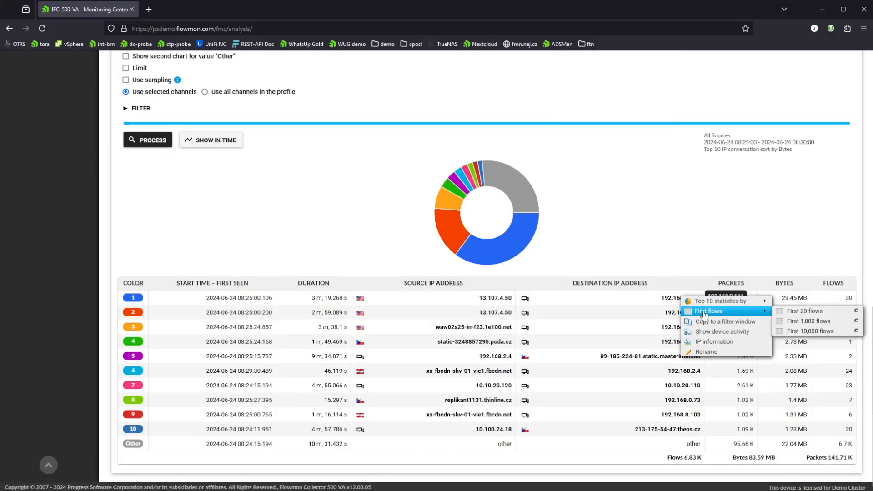
{"action": "left_click", "coordinate": [804, 312]}
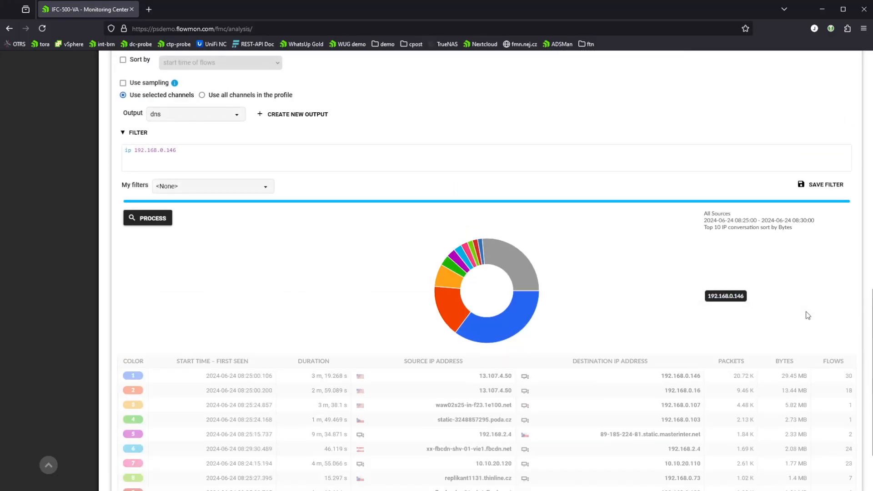
{"action": "scroll", "coordinate": [788, 330], "scroll_direction": "down", "scroll_amount": 4}
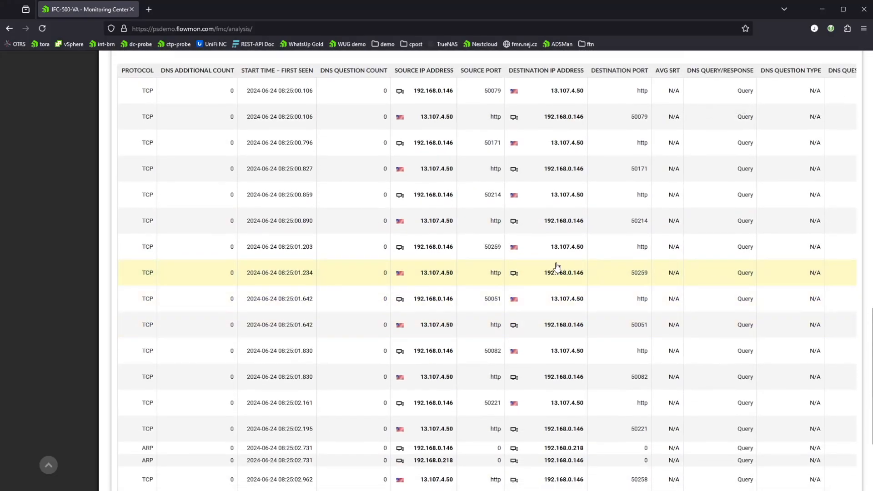
Extend the flow filter to "ip 192.168.0.146 and not port 80" and process it to list the matching flows
{"action": "scroll", "coordinate": [519, 337], "scroll_direction": "up", "scroll_amount": 5}
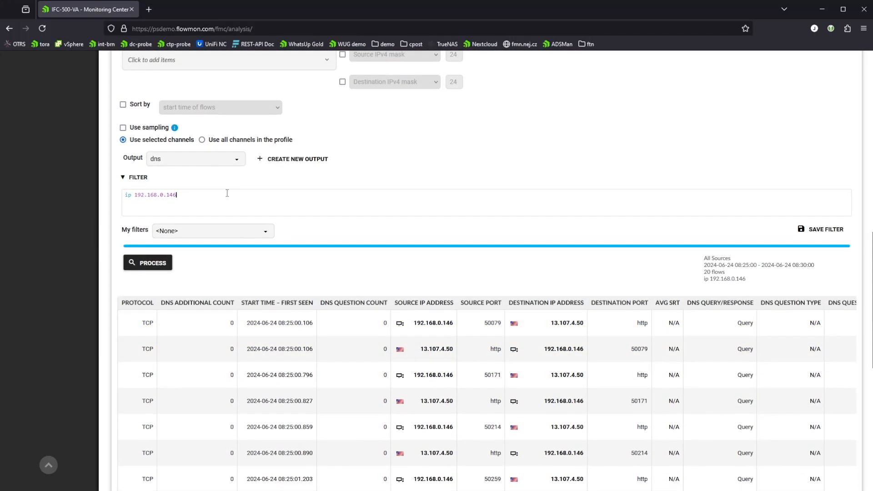
{"action": "type", "text": "a"}
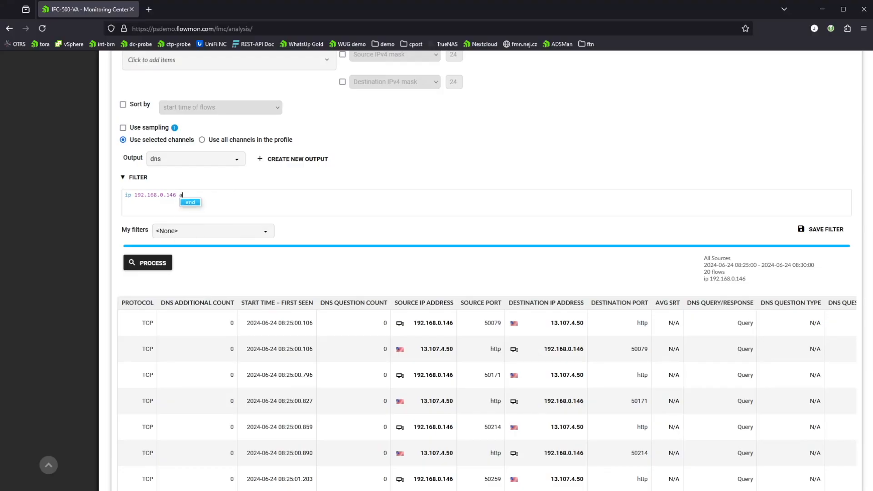
{"action": "type", "text": "nd not port 80"}
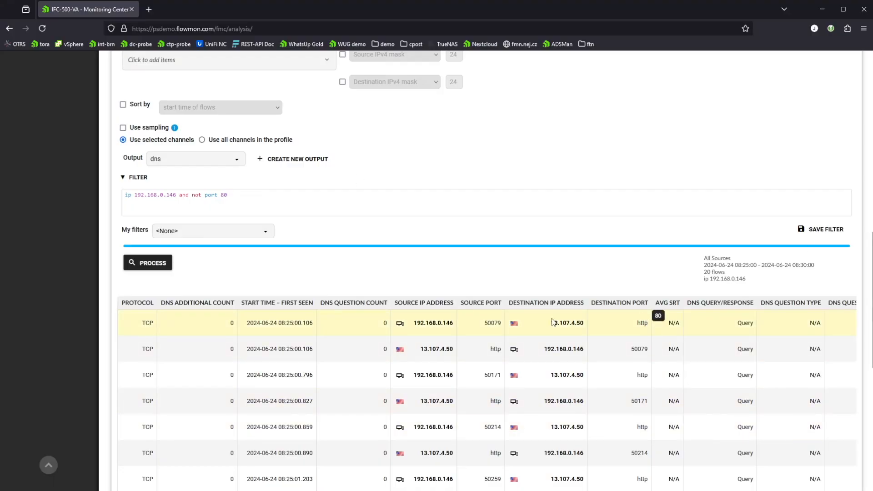
{"action": "left_click", "coordinate": [146, 265]}
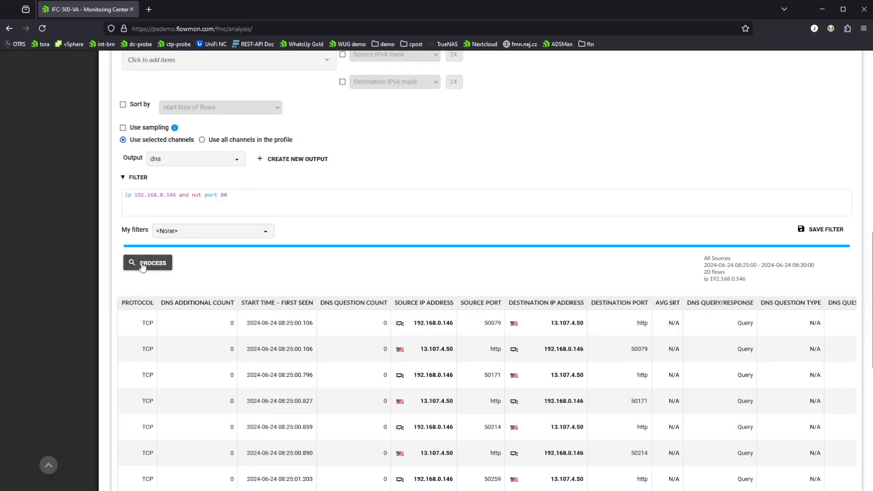
{"action": "scroll", "coordinate": [571, 112], "scroll_direction": "down", "scroll_amount": 5}
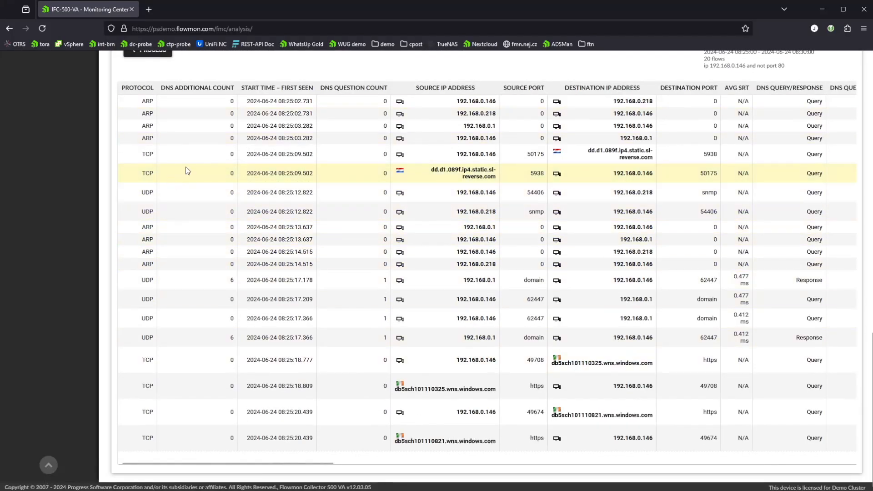
{"action": "scroll", "coordinate": [214, 148], "scroll_direction": "up", "scroll_amount": 5}
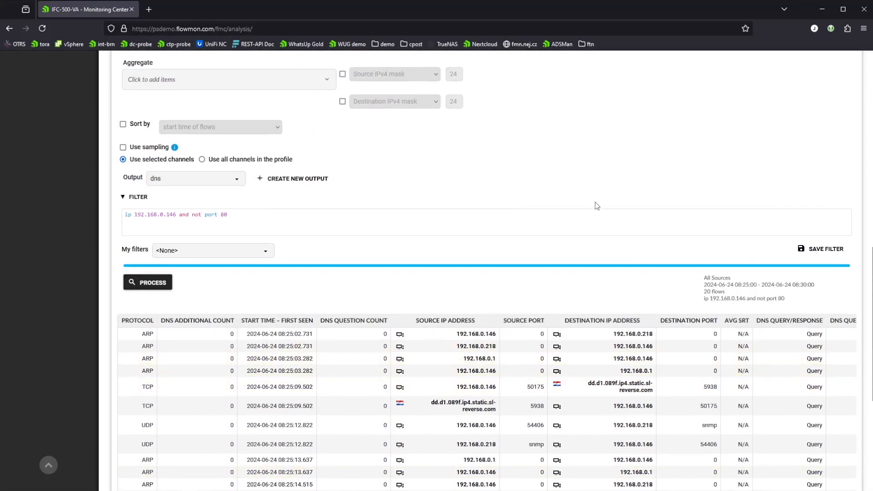
Try to export the current analysis view as a PDF
{"action": "scroll", "coordinate": [597, 205], "scroll_direction": "up", "scroll_amount": 13}
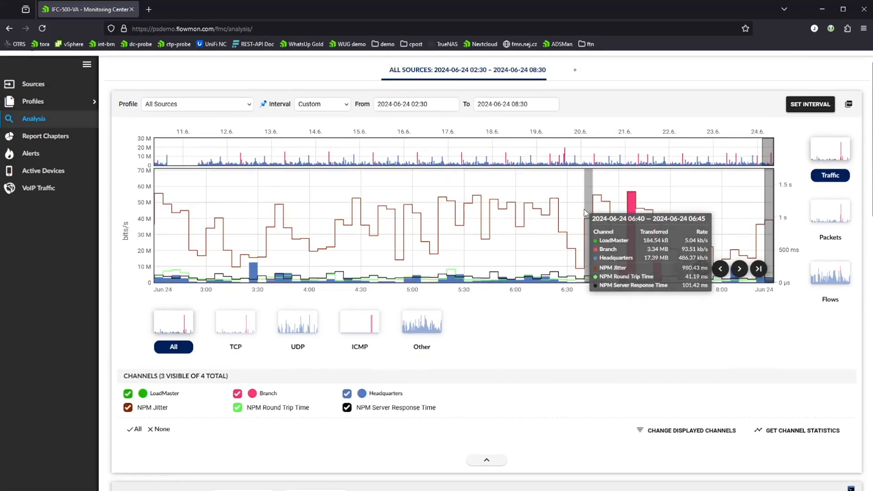
{"action": "left_click", "coordinate": [848, 124]}
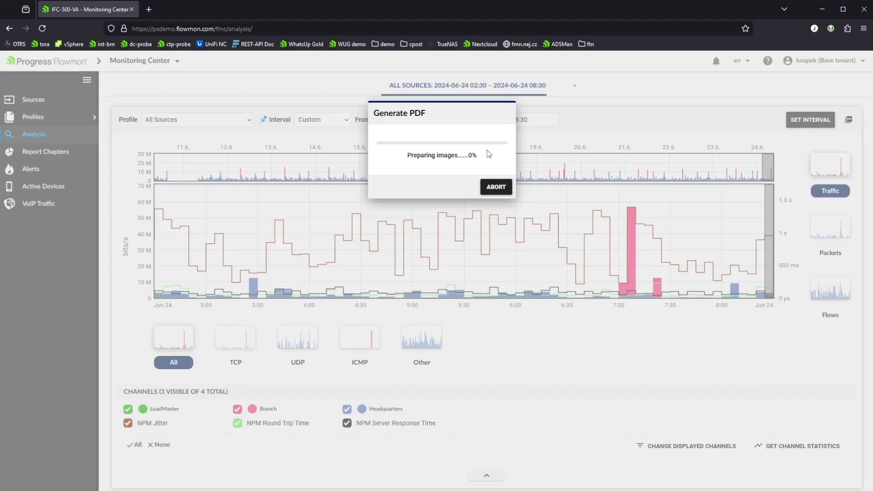
{"action": "left_click", "coordinate": [500, 193]}
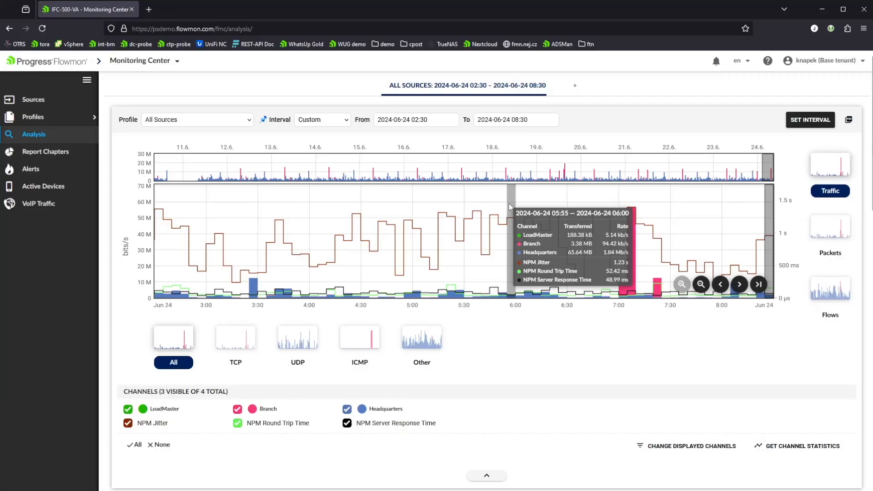
View the main chart in packets per second and in flows per second
{"action": "left_click", "coordinate": [838, 236]}
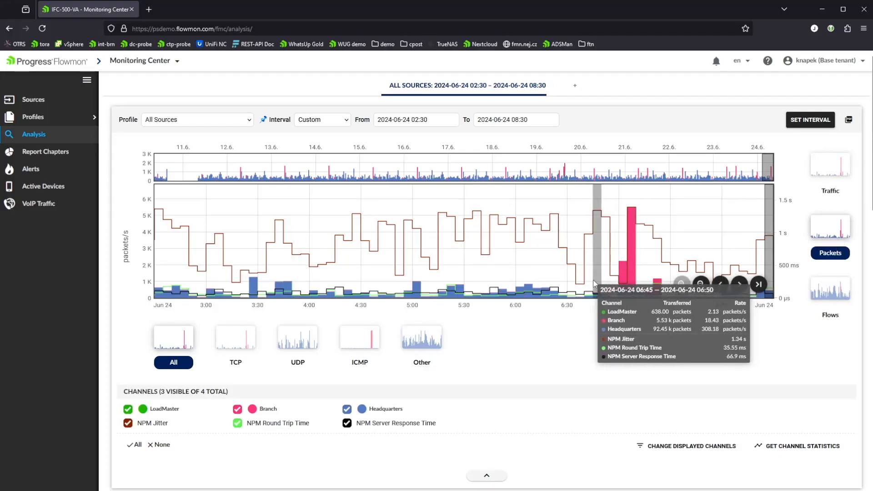
{"action": "left_click", "coordinate": [839, 293]}
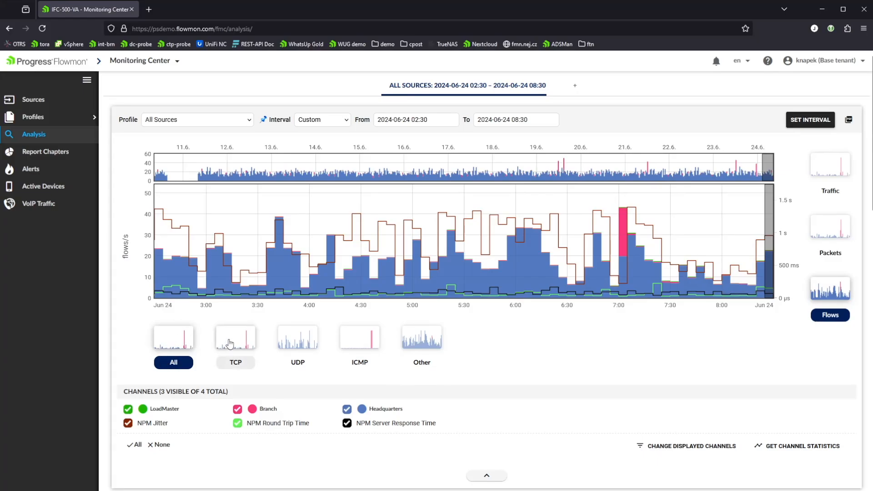
Step the flow chart through the TCP, UDP, ICMP and Other protocols, and show Other as traffic in bits/s
{"action": "left_click", "coordinate": [236, 362]}
{"action": "left_click", "coordinate": [298, 362]}
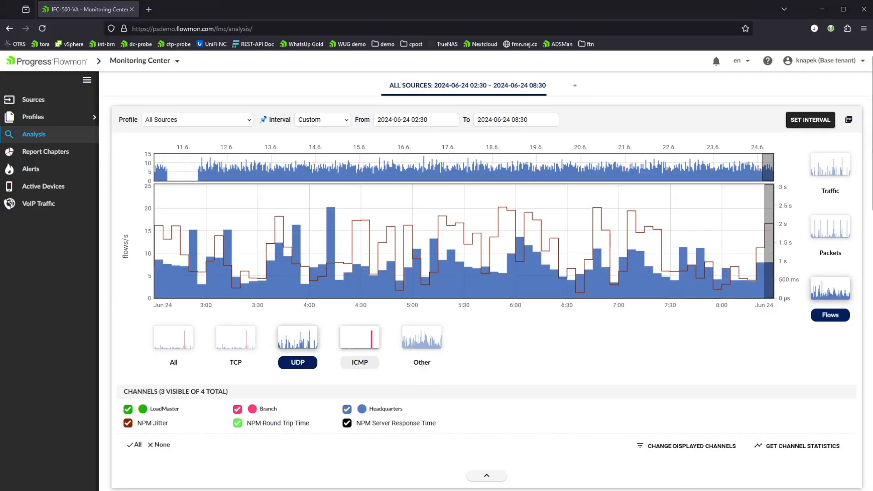
{"action": "left_click", "coordinate": [353, 337]}
{"action": "left_click", "coordinate": [421, 337]}
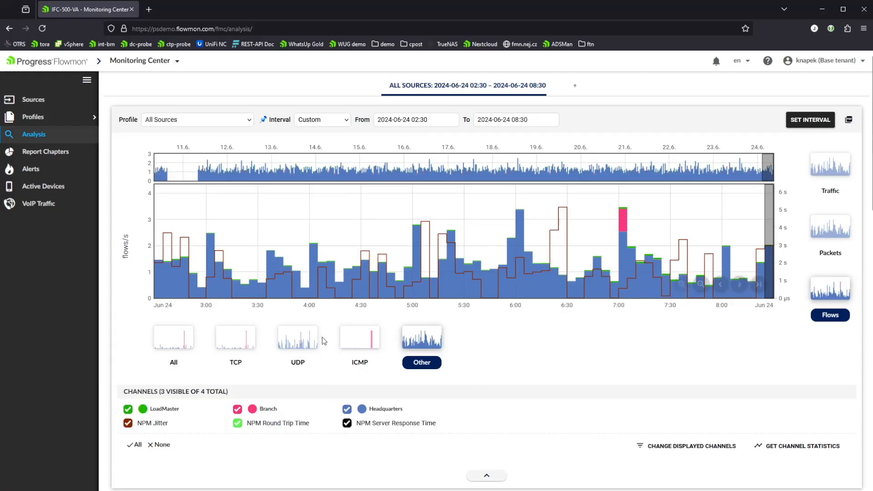
{"action": "left_click", "coordinate": [839, 166]}
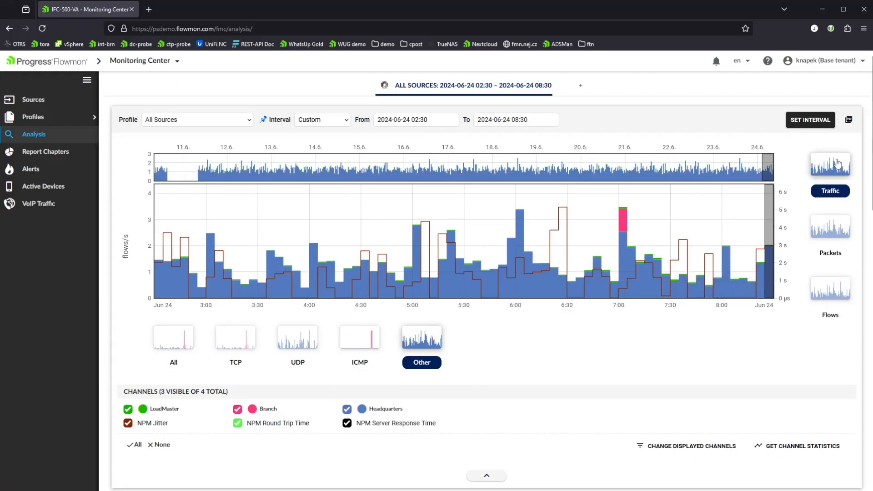
Hide all channels and NPM metrics in the chart and display only the Headquarters channel
{"action": "left_click", "coordinate": [158, 445]}
{"action": "left_click", "coordinate": [135, 444]}
{"action": "left_click", "coordinate": [159, 444]}
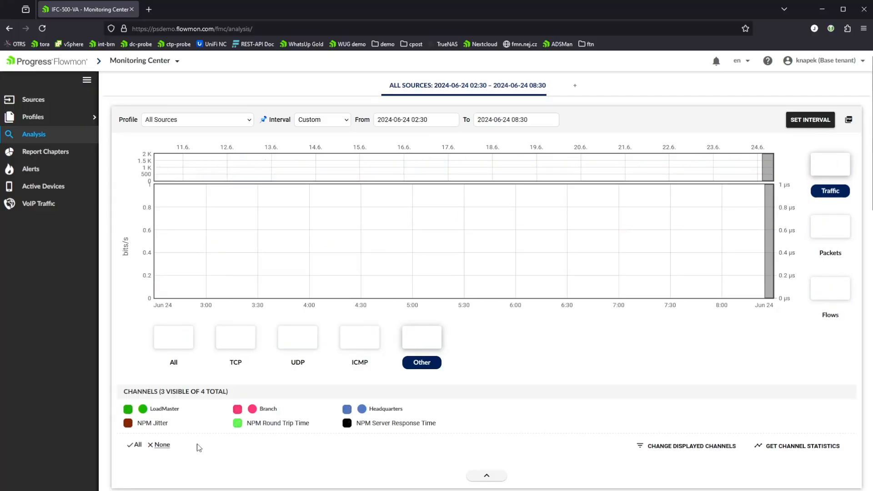
{"action": "left_click", "coordinate": [346, 408]}
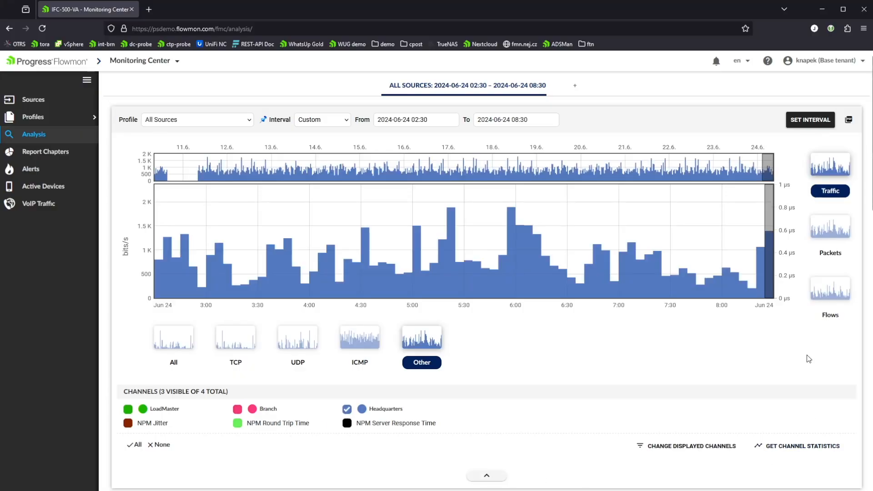
Select the 05:50–06:15 time slot in the chart and view its channel statistics for traffic and NPM
{"action": "left_click_drag", "start_coordinate": [502, 251], "coordinate": [541, 253]}
{"action": "left_click", "coordinate": [786, 450]}
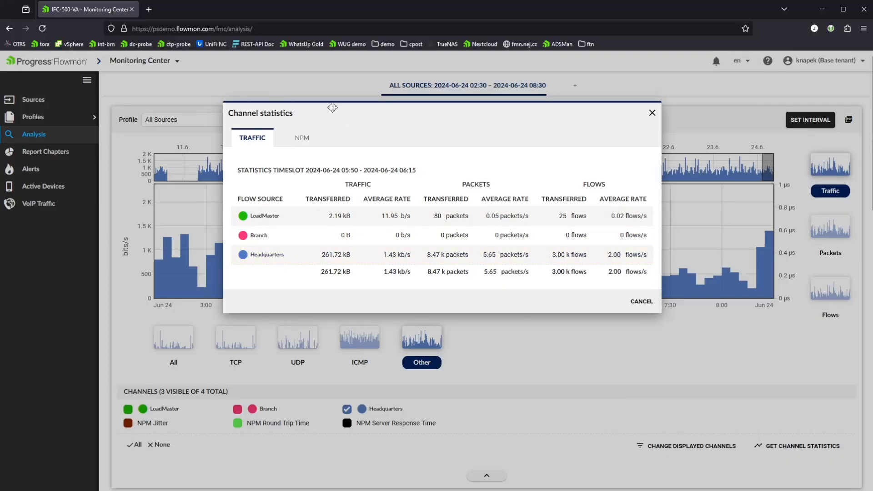
{"action": "left_click", "coordinate": [310, 139]}
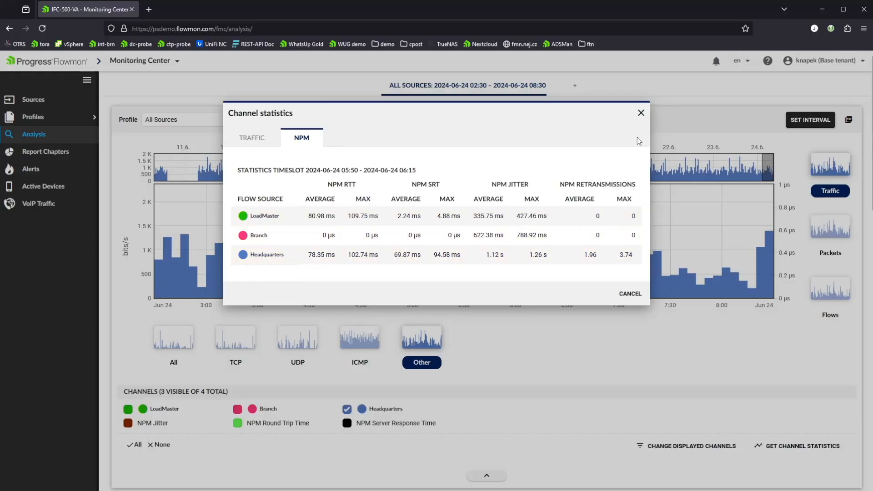
Close the channel statistics and get the top 10 IP–IP conversations for the selected time slot
{"action": "left_click", "coordinate": [641, 113]}
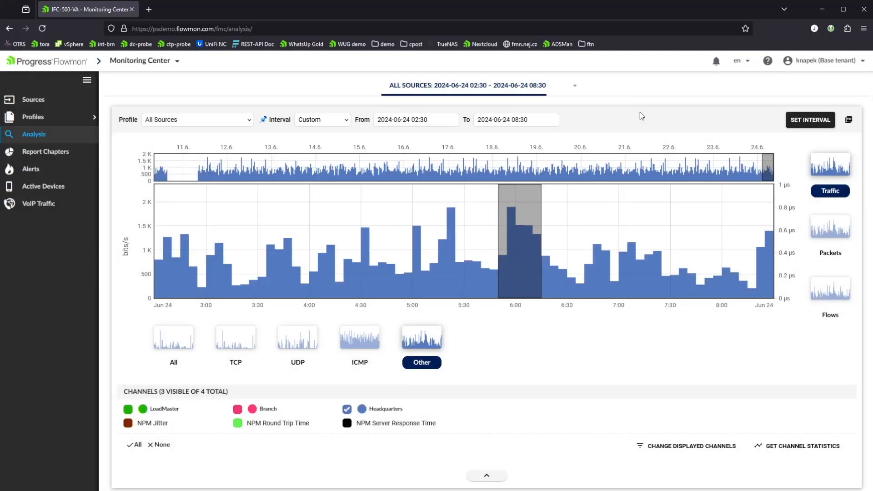
{"action": "right_click", "coordinate": [521, 245]}
{"action": "mouse_move", "coordinate": [564, 250]}
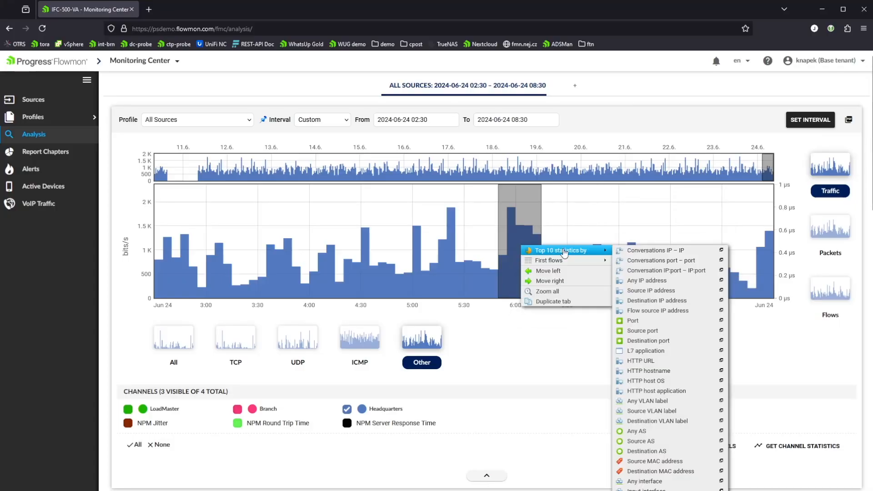
{"action": "left_click", "coordinate": [653, 250]}
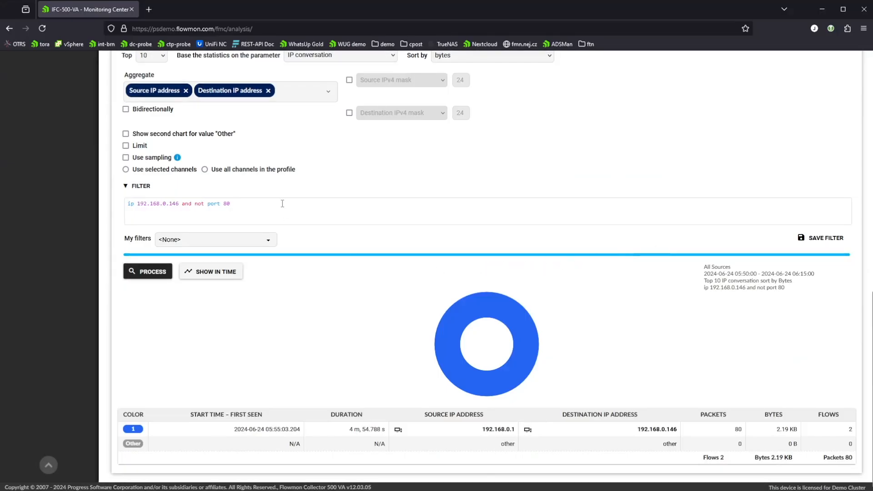
Clear the flow filter and process the top 10 IP conversation statistics again
{"action": "left_click", "coordinate": [269, 203]}
{"action": "key", "text": "ctrl+a"}
{"action": "key", "text": "BackSpace"}
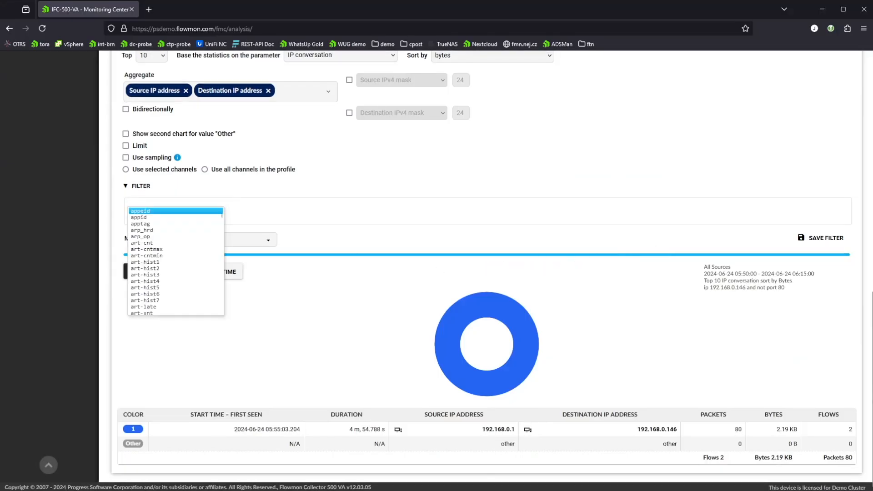
{"action": "left_click", "coordinate": [193, 340]}
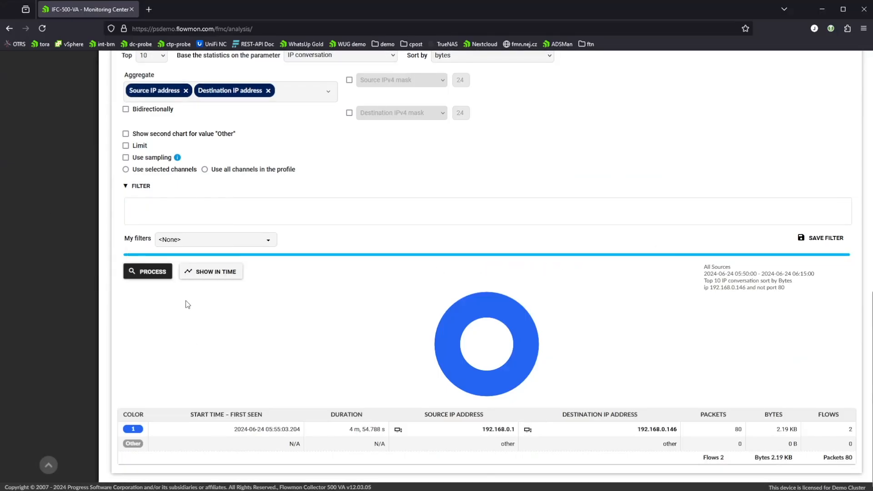
{"action": "left_click", "coordinate": [154, 272]}
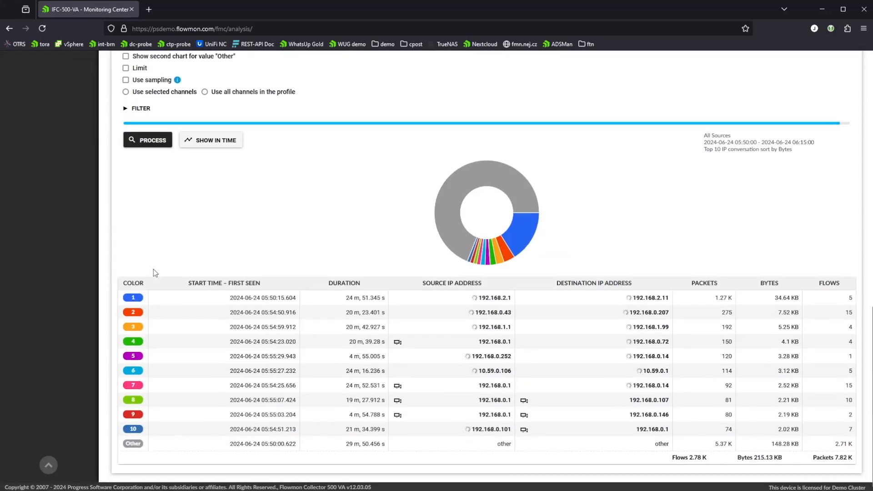
Show the top 10 conversations over time, hiding Other traffic and including it again
{"action": "left_click", "coordinate": [219, 141]}
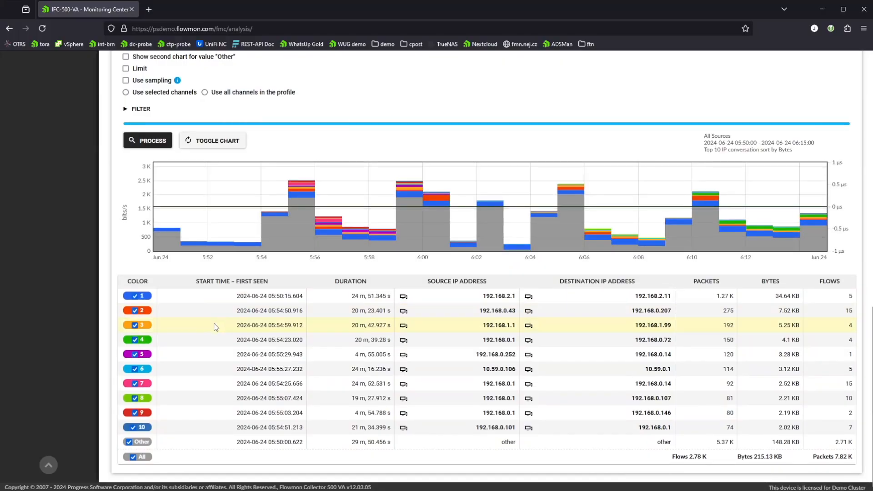
{"action": "left_click", "coordinate": [129, 441]}
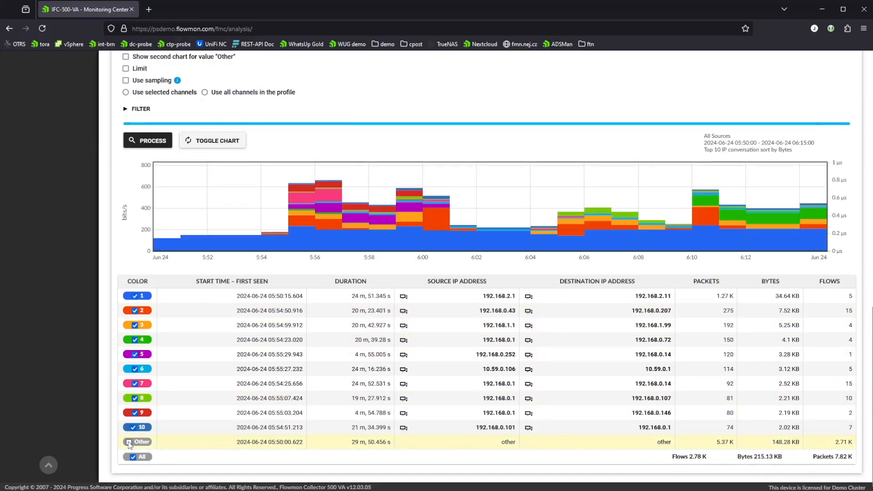
{"action": "left_click", "coordinate": [129, 442]}
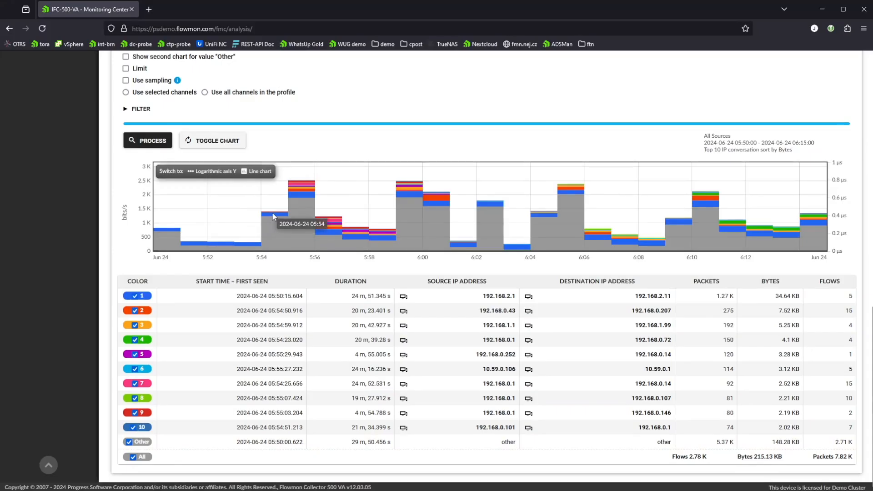
Switch the time chart to a line chart, isolate conversation 1, and display all ten conversations without Other
{"action": "left_click", "coordinate": [260, 171]}
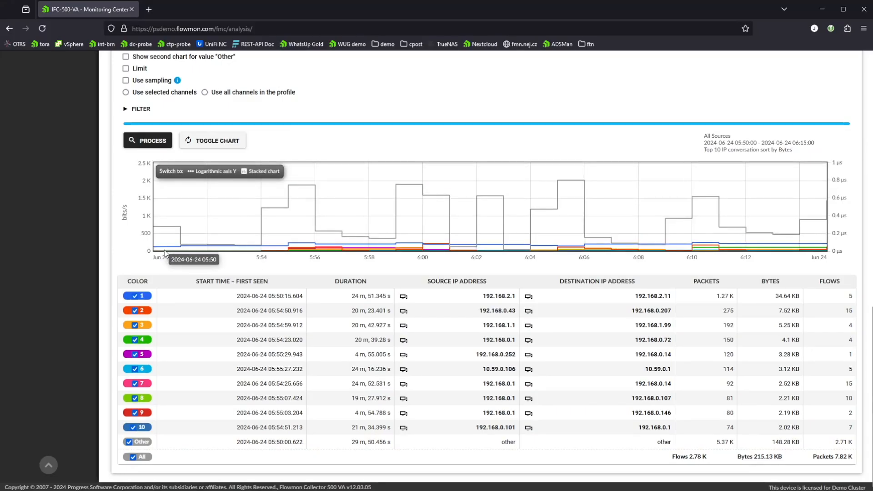
{"action": "left_click", "coordinate": [142, 455]}
{"action": "left_click", "coordinate": [135, 296]}
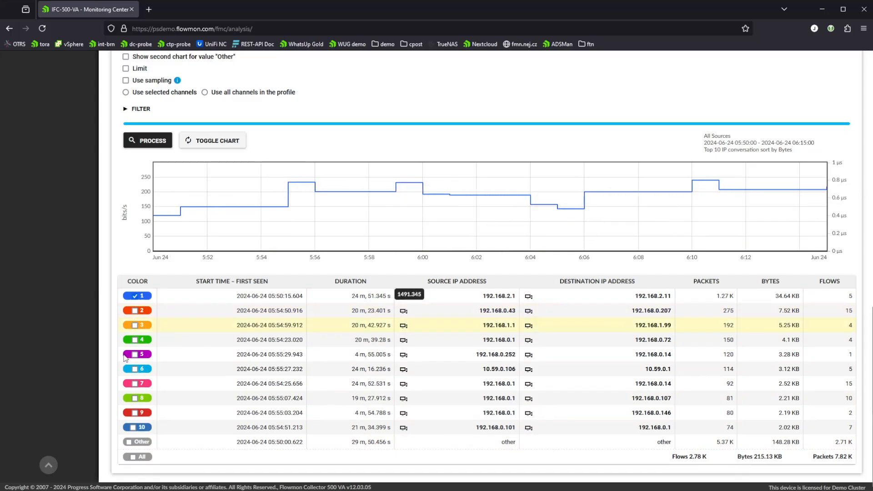
{"action": "left_click", "coordinate": [134, 457]}
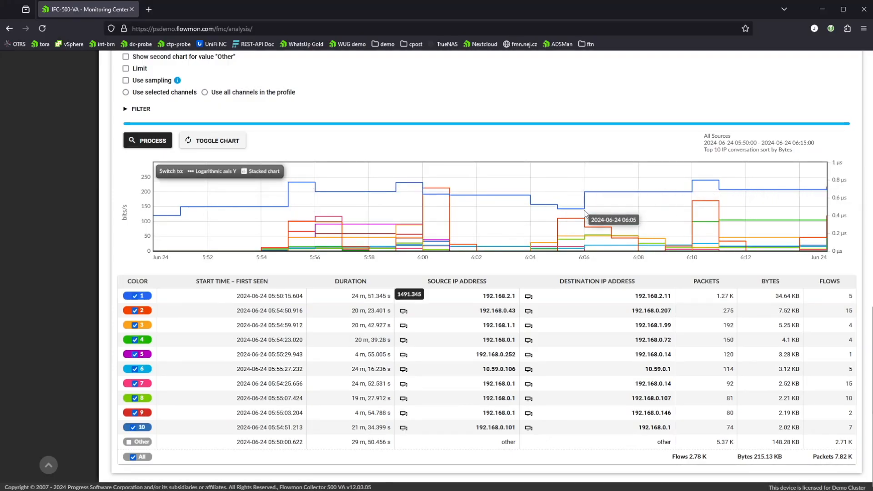
Toggle the conversation results back to the donut chart
{"action": "scroll", "coordinate": [485, 230], "scroll_direction": "up", "scroll_amount": 2}
{"action": "left_click", "coordinate": [228, 191]}
{"action": "left_click", "coordinate": [228, 191]}
{"action": "left_click", "coordinate": [219, 192]}
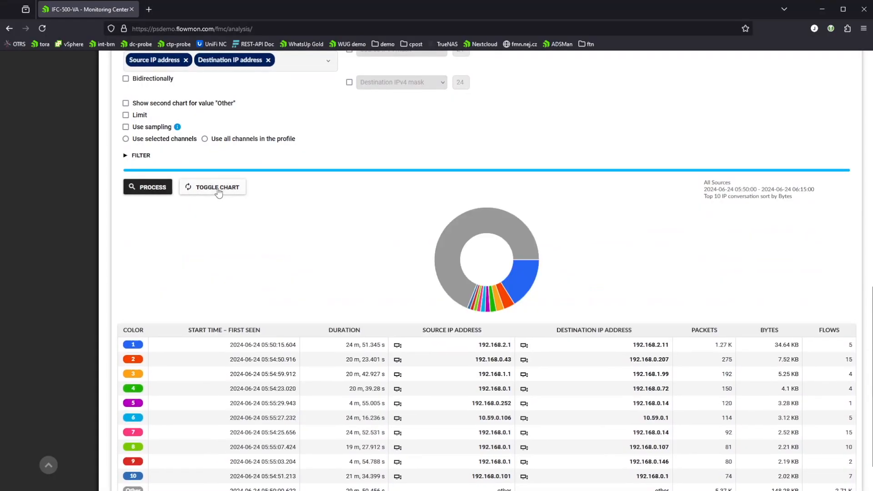
Add Source VLAN label to the aggregation of the IP conversation statistics
{"action": "scroll", "coordinate": [294, 192], "scroll_direction": "up", "scroll_amount": 4}
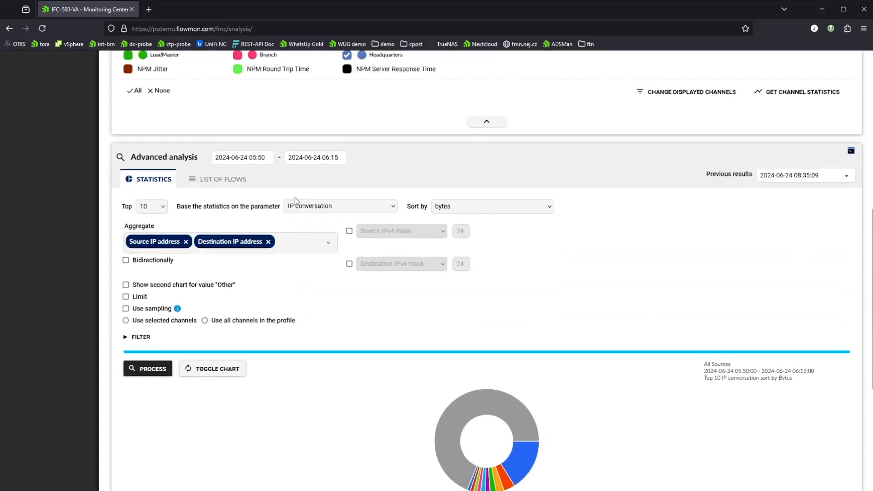
{"action": "left_click", "coordinate": [327, 248]}
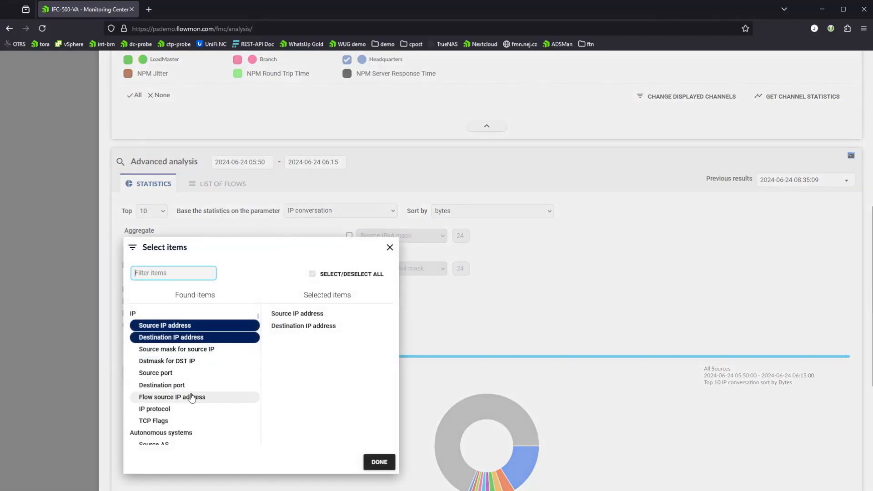
{"action": "type", "text": "vlan"}
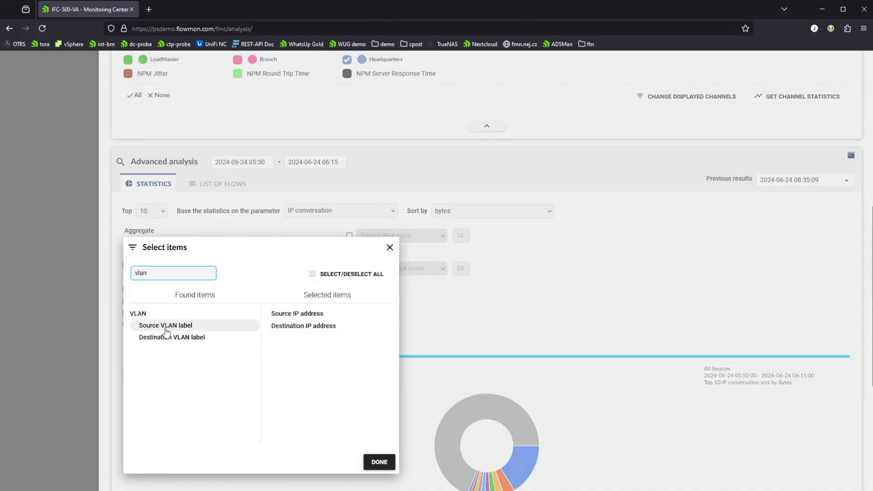
{"action": "left_click", "coordinate": [166, 325]}
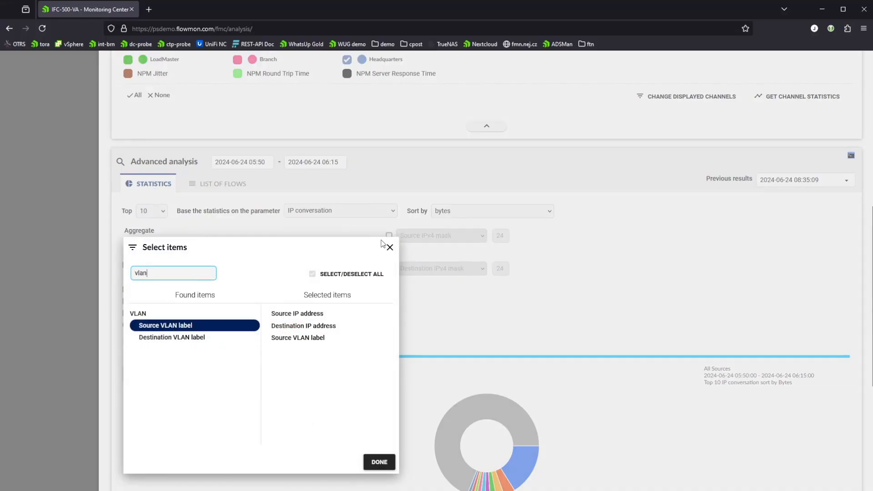
{"action": "left_click", "coordinate": [388, 248]}
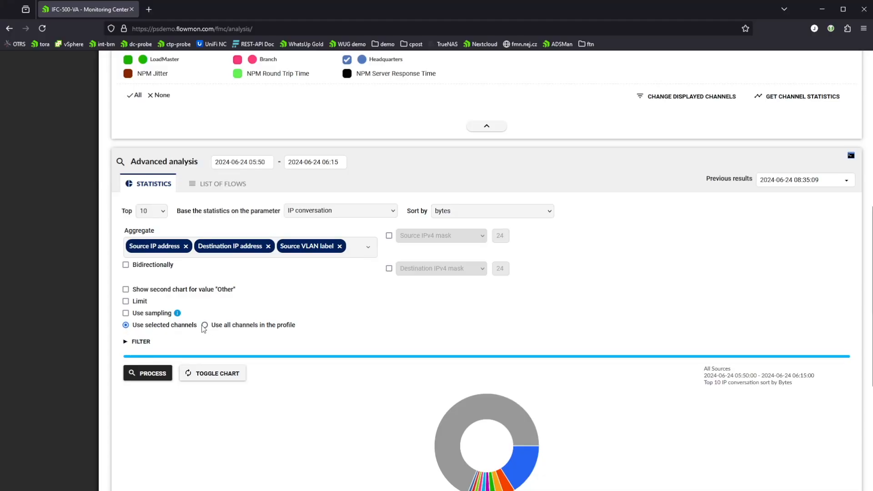
Use all channels in the profile for the statistics, and review the displayed channels and sort options
{"action": "scroll", "coordinate": [350, 166], "scroll_direction": "up", "scroll_amount": 3}
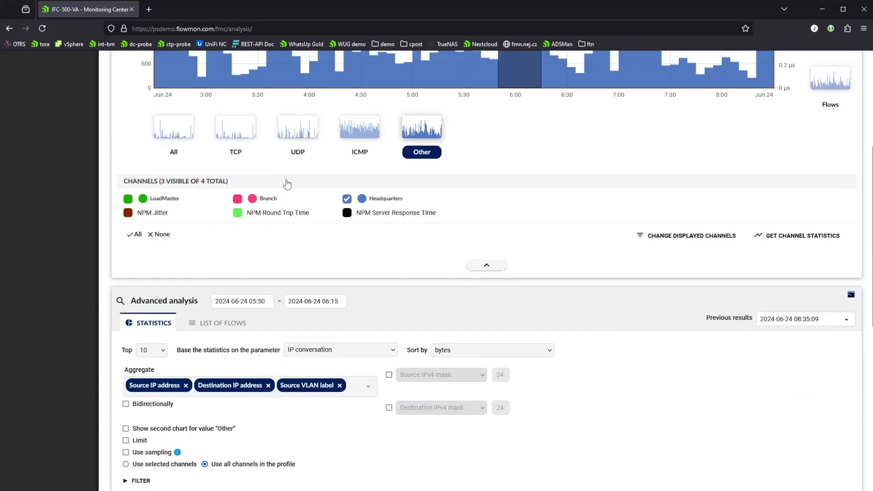
{"action": "left_click", "coordinate": [676, 241]}
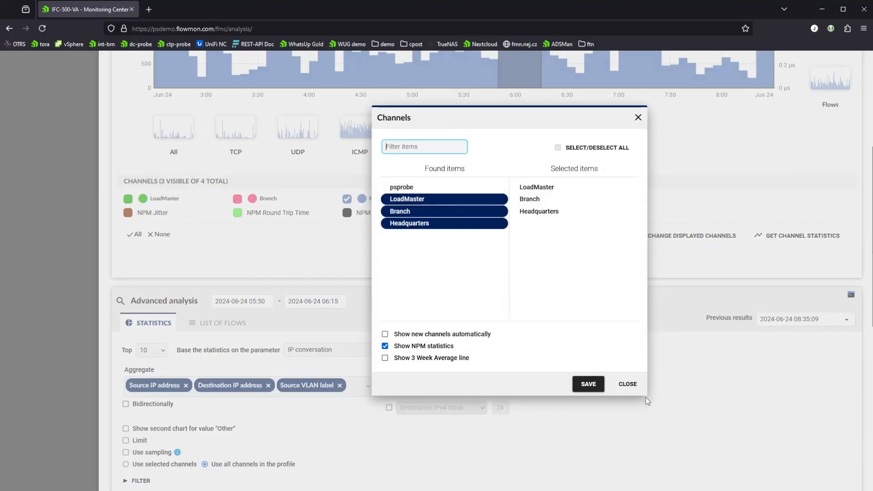
{"action": "left_click", "coordinate": [628, 384]}
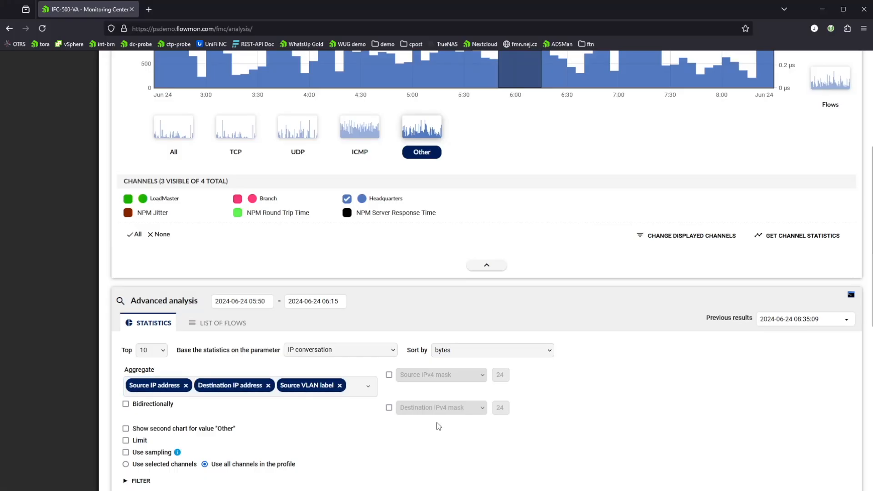
{"action": "left_click", "coordinate": [496, 354]}
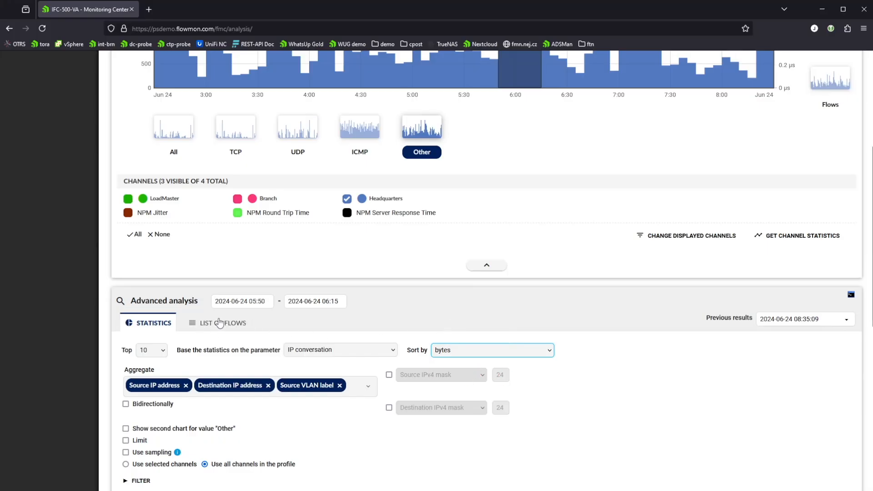
Process a list of flows limited to 20, aggregated by source IP address and destination IP address
{"action": "left_click", "coordinate": [207, 325]}
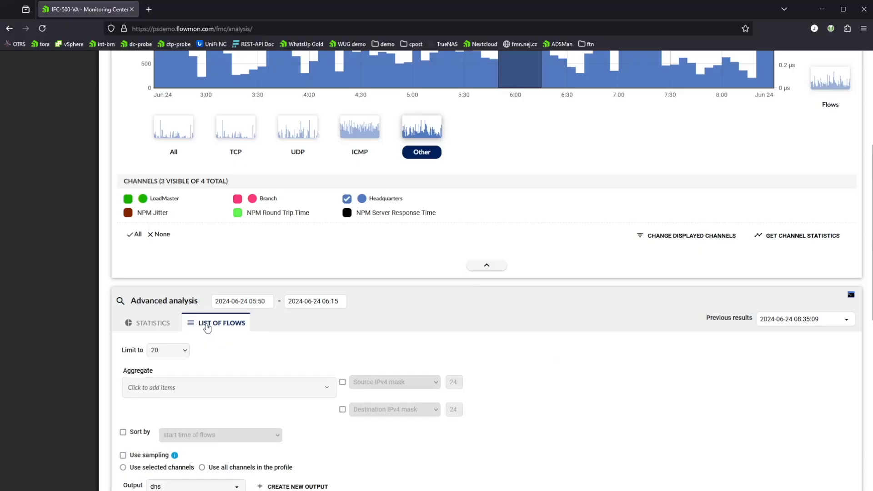
{"action": "left_click", "coordinate": [225, 388]}
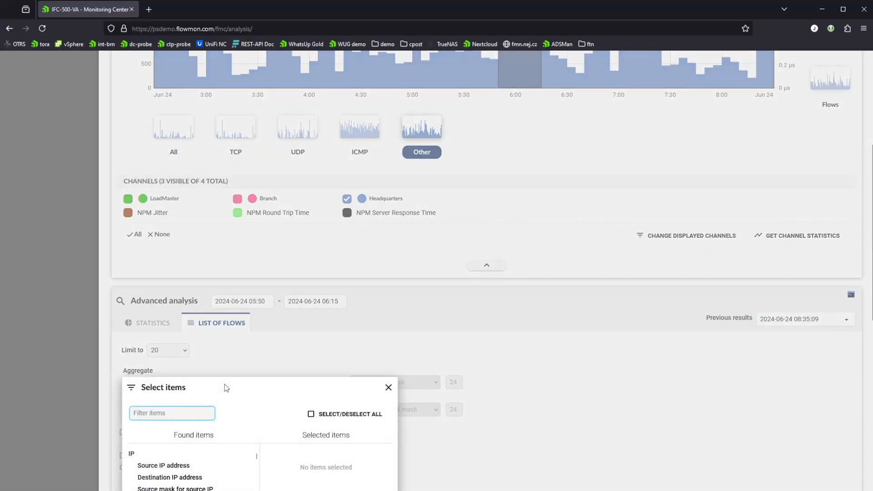
{"action": "scroll", "coordinate": [226, 387], "scroll_direction": "down", "scroll_amount": 2}
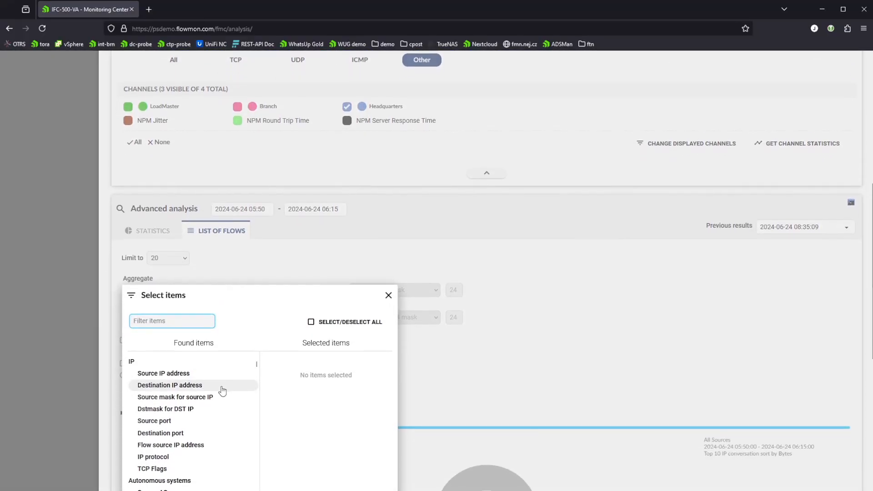
{"action": "scroll", "coordinate": [223, 391], "scroll_direction": "down", "scroll_amount": 3}
{"action": "left_click", "coordinate": [145, 238]}
{"action": "left_click", "coordinate": [150, 250]}
{"action": "left_click", "coordinate": [587, 219]}
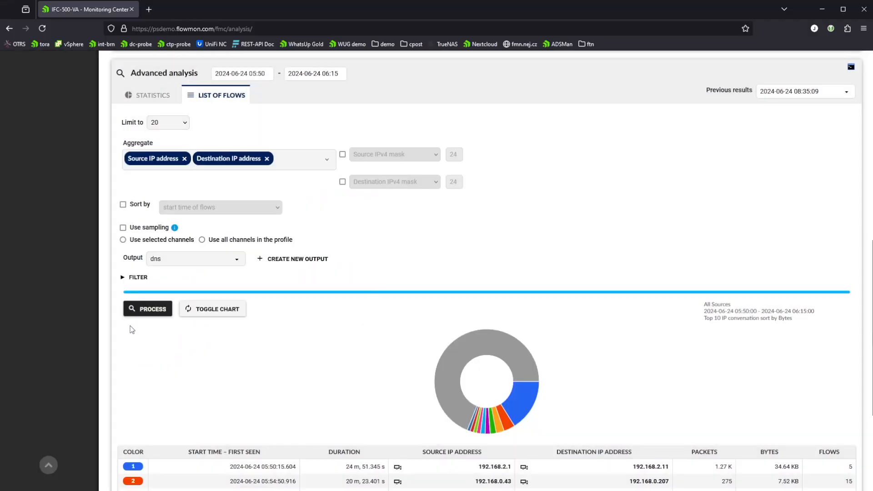
{"action": "left_click", "coordinate": [146, 310]}
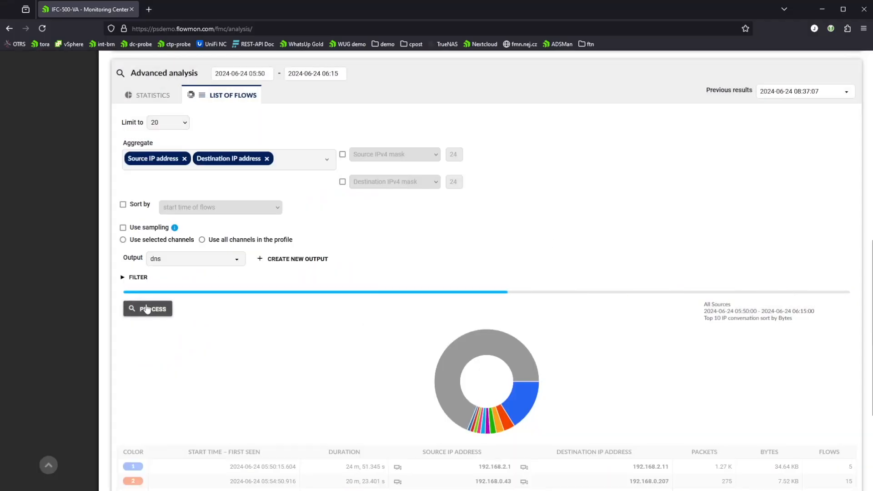
Review the listed flows, set their output format to default, and process the list again
{"action": "scroll", "coordinate": [146, 307], "scroll_direction": "down", "scroll_amount": 4}
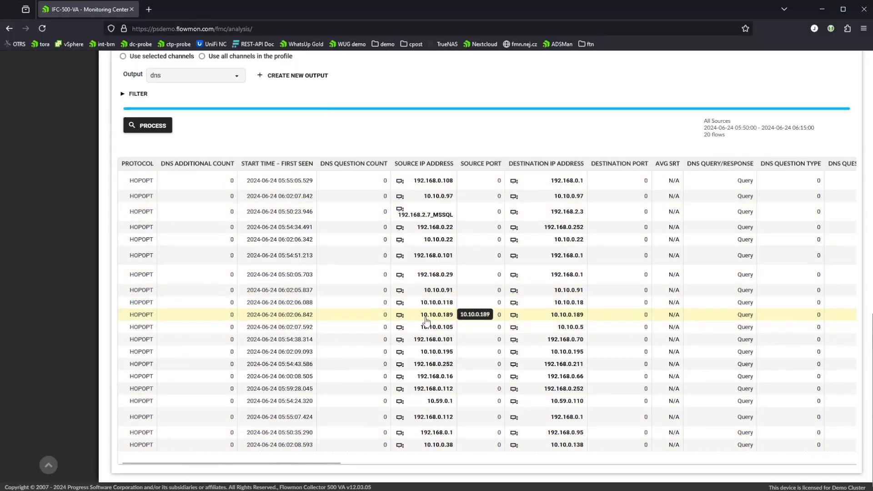
{"action": "scroll", "coordinate": [236, 304], "scroll_direction": "up", "scroll_amount": 1}
{"action": "scroll", "coordinate": [236, 304], "scroll_direction": "up", "scroll_amount": 3}
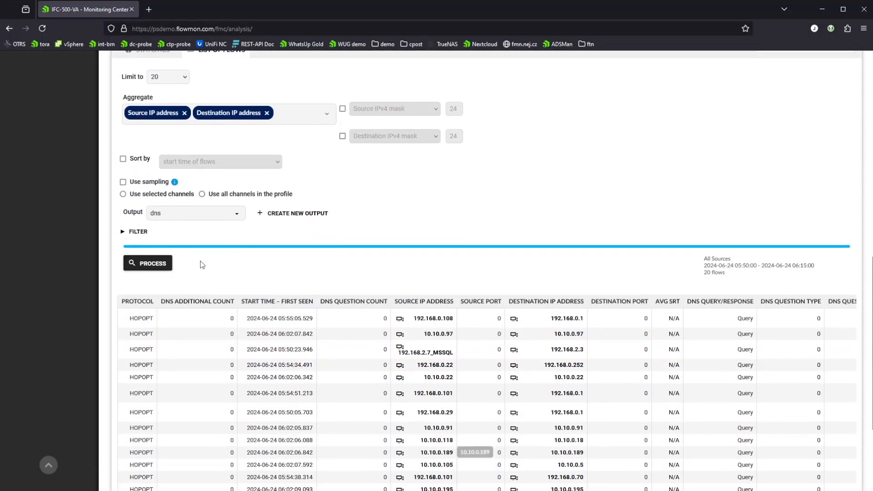
{"action": "left_click", "coordinate": [197, 219]}
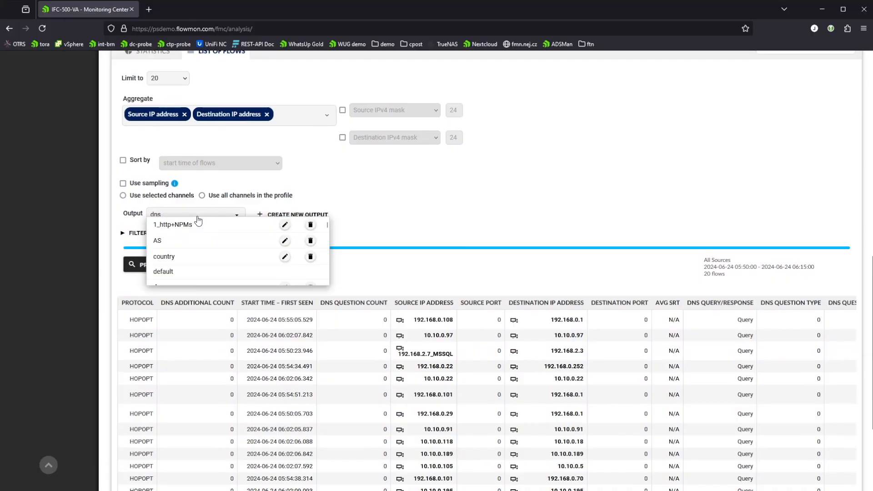
{"action": "left_click", "coordinate": [185, 271]}
{"action": "left_click", "coordinate": [145, 262]}
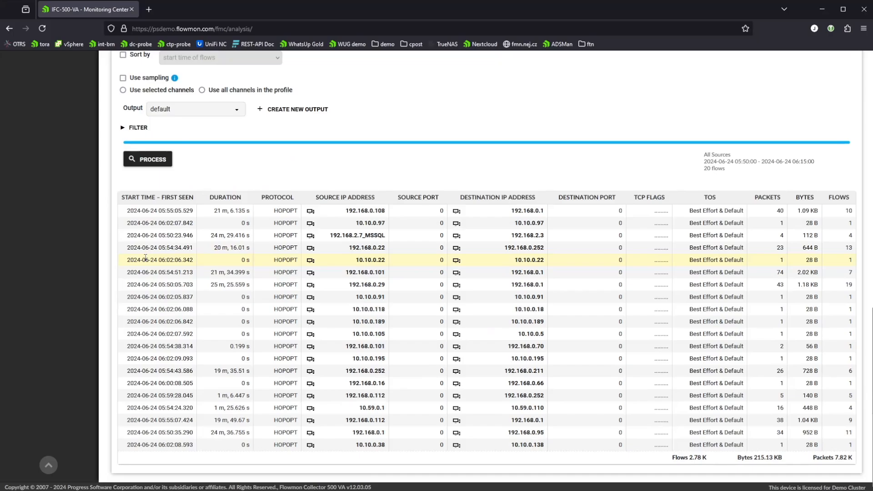
Open the extended output for editing, review its available fields, and leave it without saving
{"action": "left_click", "coordinate": [195, 108]}
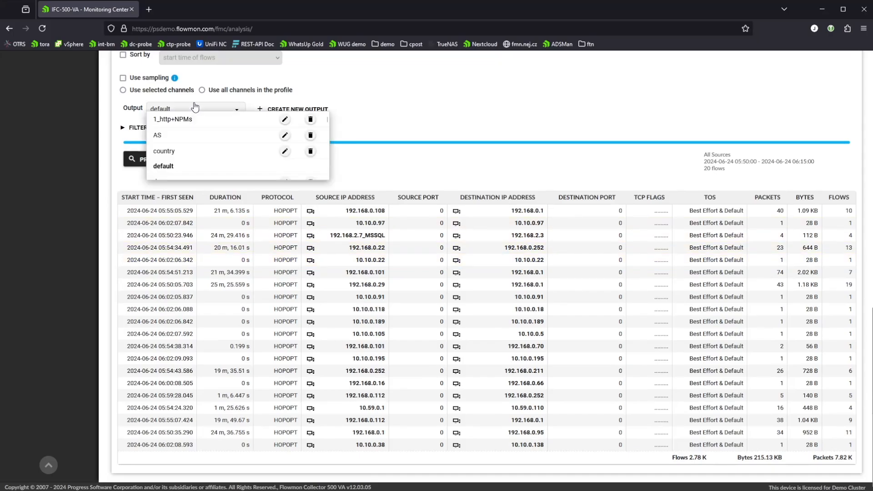
{"action": "scroll", "coordinate": [224, 138], "scroll_direction": "down", "scroll_amount": 3}
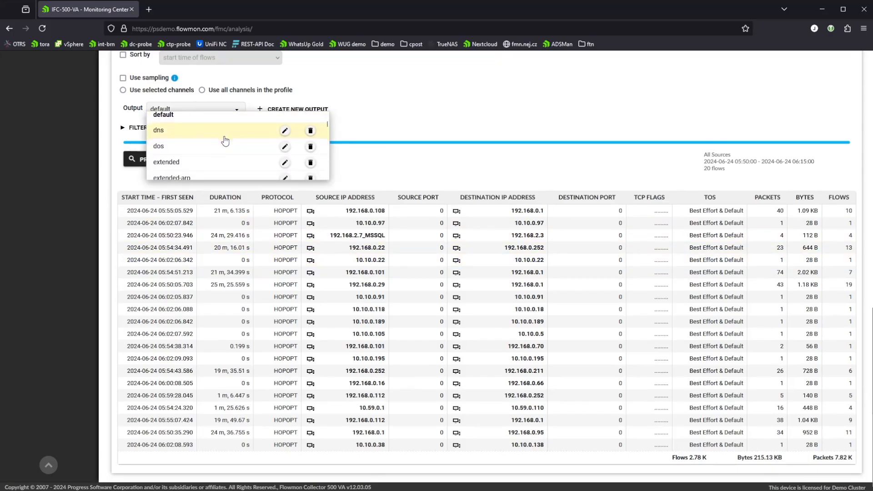
{"action": "left_click", "coordinate": [285, 163]}
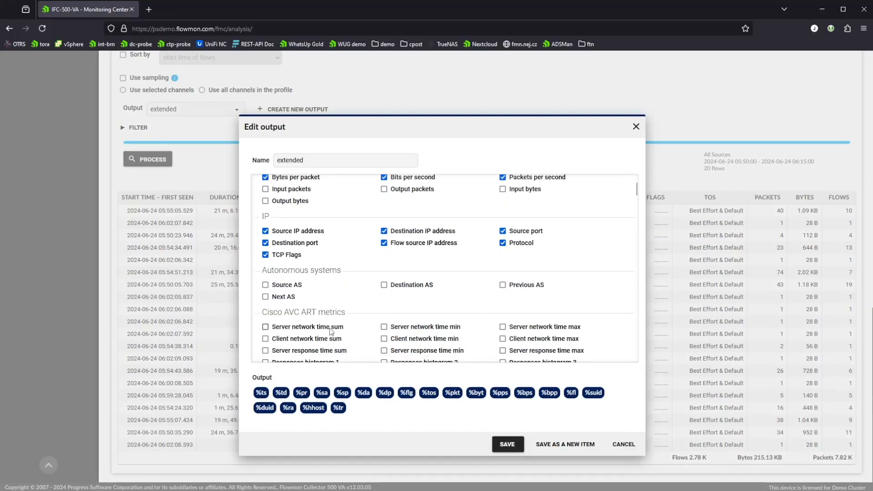
{"action": "scroll", "coordinate": [331, 331], "scroll_direction": "down", "scroll_amount": 8}
{"action": "left_click", "coordinate": [623, 445]}
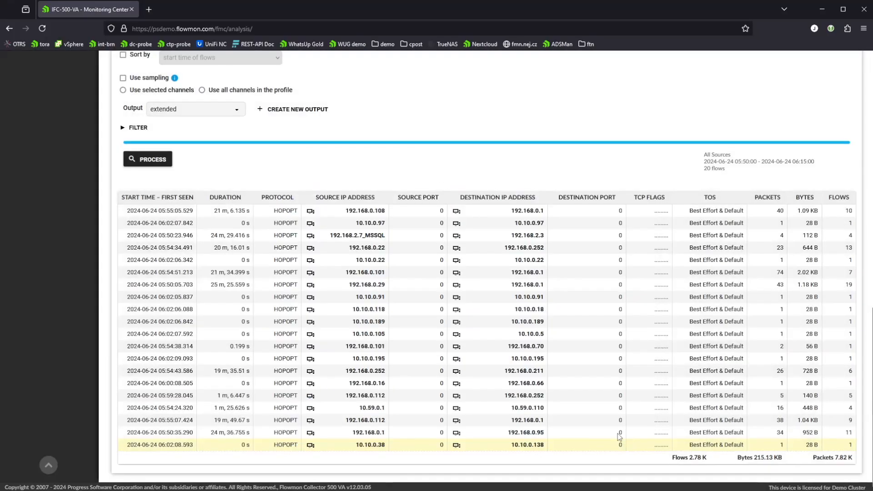
Review the available output formats for the list of flows, and keep the current extended output
{"action": "left_click", "coordinate": [235, 114]}
{"action": "scroll", "coordinate": [240, 139], "scroll_direction": "down", "scroll_amount": 3}
{"action": "scroll", "coordinate": [239, 145], "scroll_direction": "down", "scroll_amount": 8}
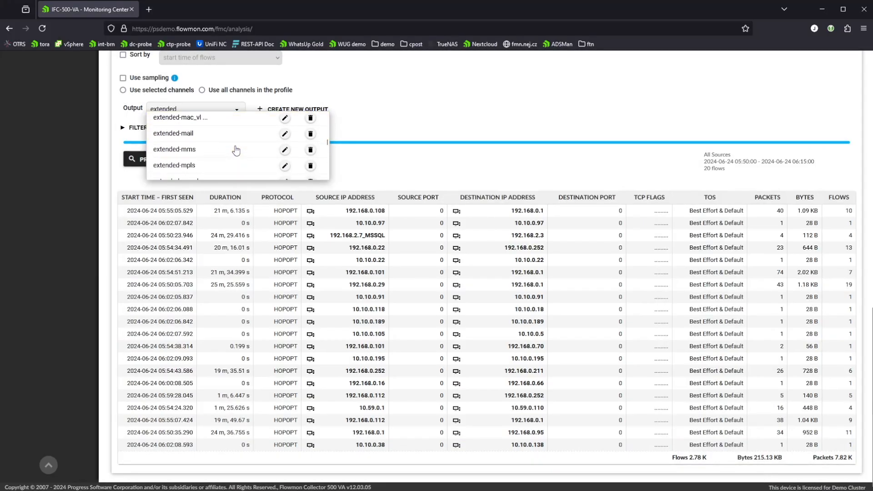
{"action": "scroll", "coordinate": [235, 151], "scroll_direction": "down", "scroll_amount": 10}
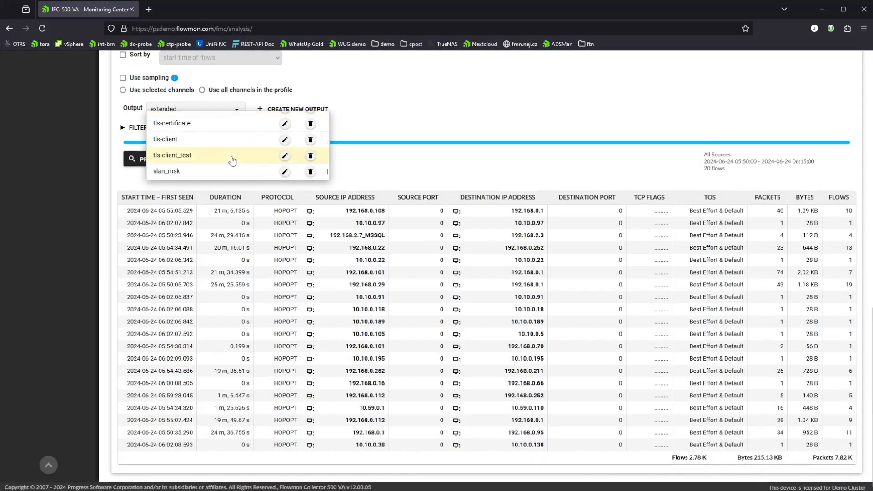
{"action": "left_click", "coordinate": [507, 135]}
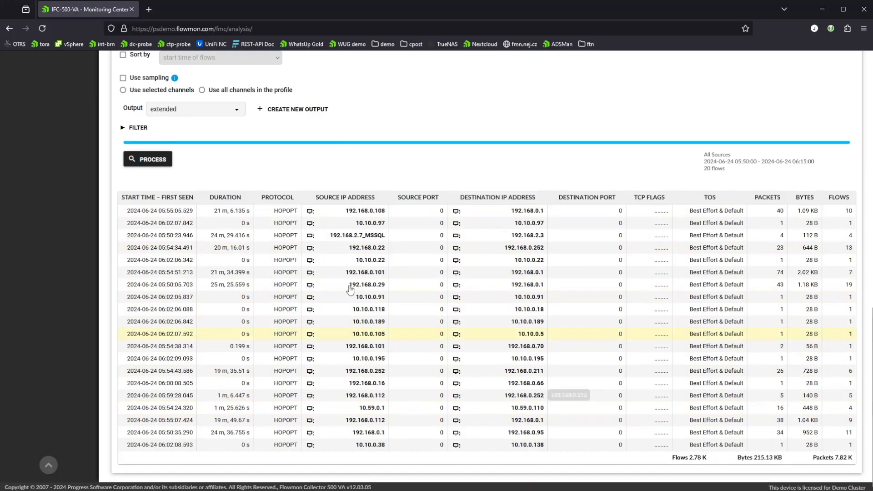
Enable sorting by start time of flows, and review the available sort criteria and flow limits
{"action": "scroll", "coordinate": [262, 294], "scroll_direction": "up", "scroll_amount": 3}
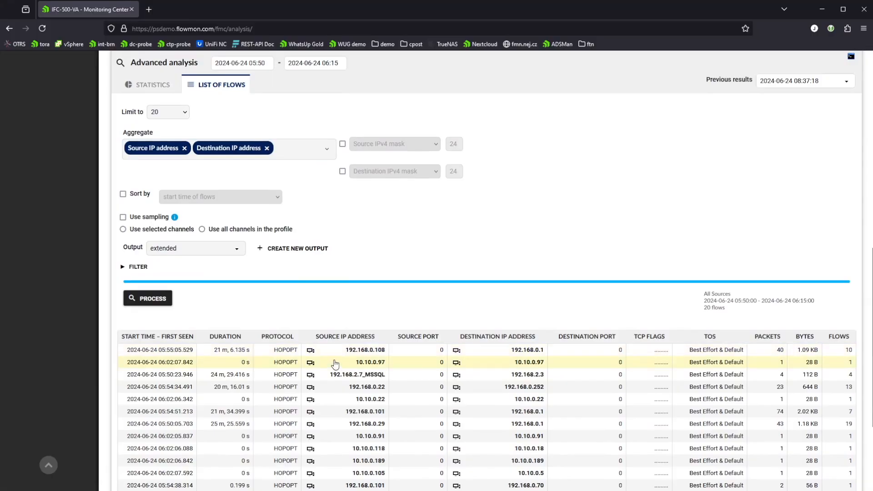
{"action": "left_click", "coordinate": [123, 195]}
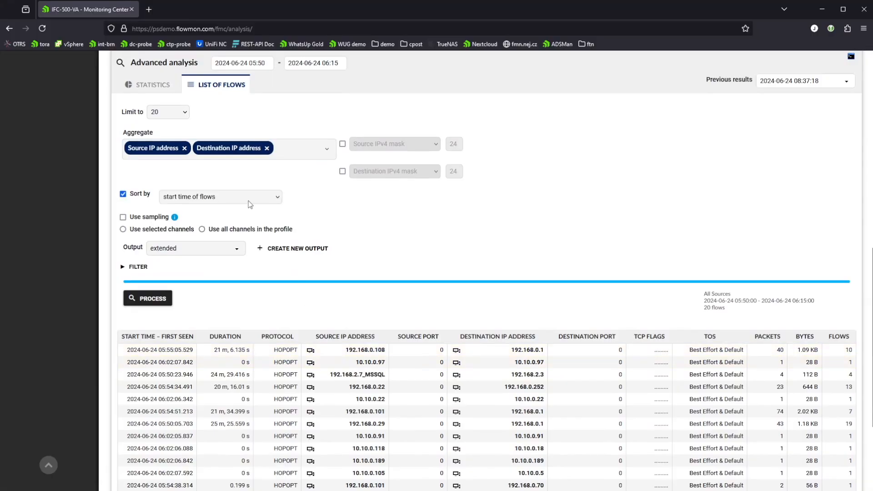
{"action": "left_click", "coordinate": [240, 199]}
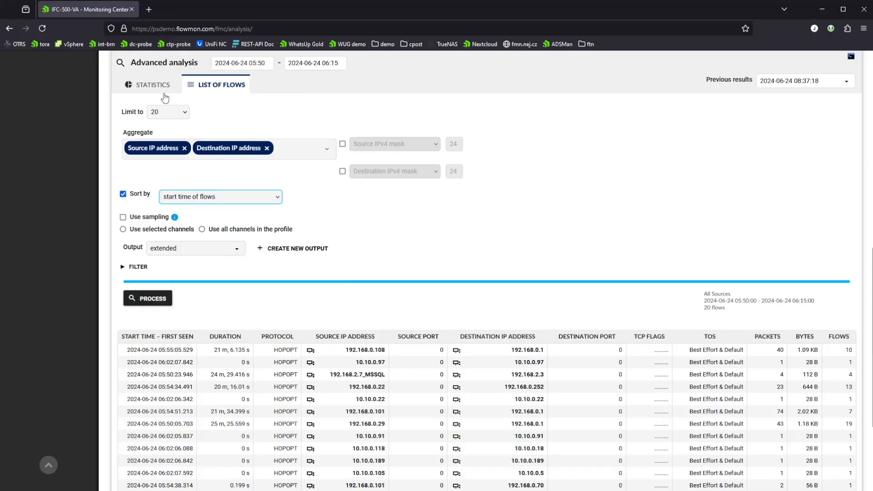
{"action": "left_click", "coordinate": [169, 116]}
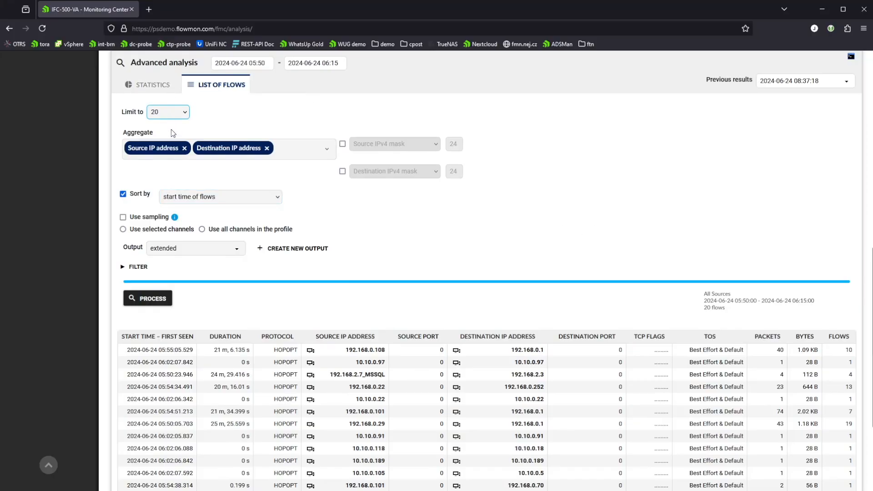
{"action": "left_click", "coordinate": [457, 233]}
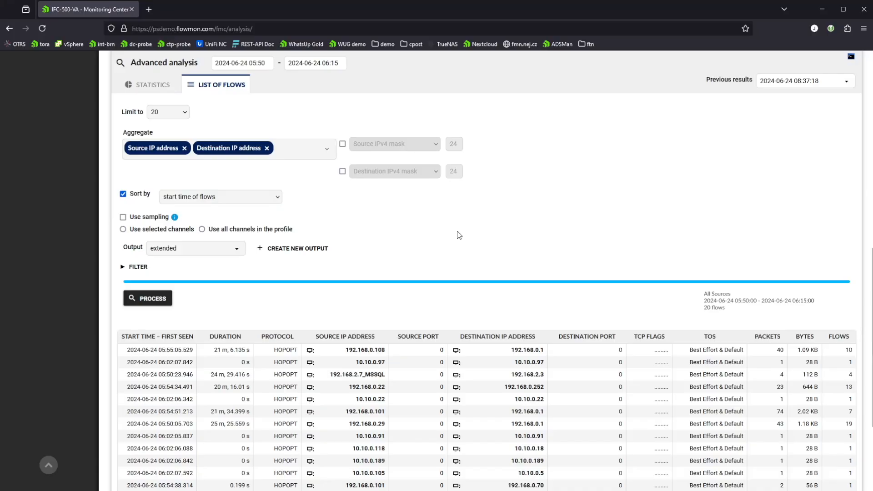
{"action": "left_click", "coordinate": [771, 85]}
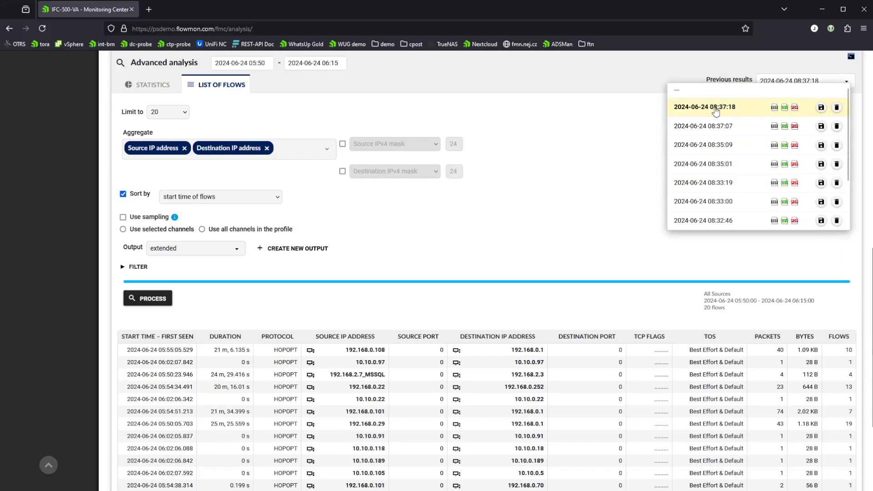
{"action": "left_click", "coordinate": [704, 133]}
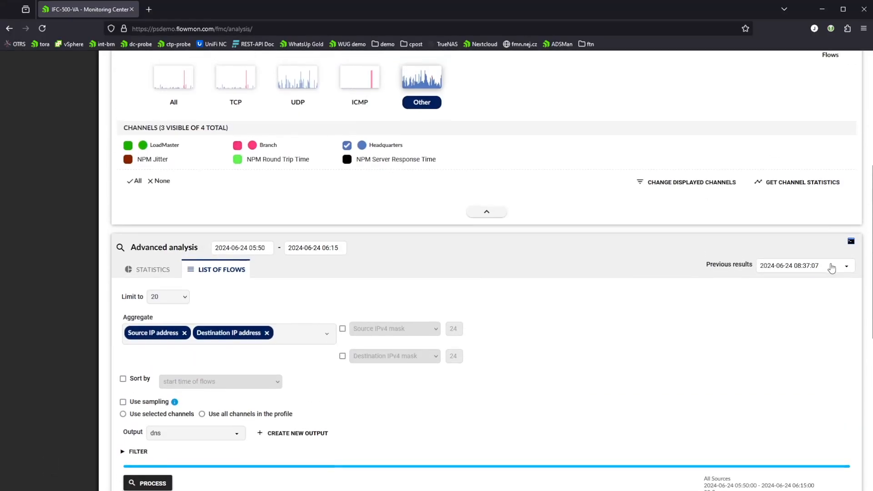
{"action": "left_click", "coordinate": [832, 267]}
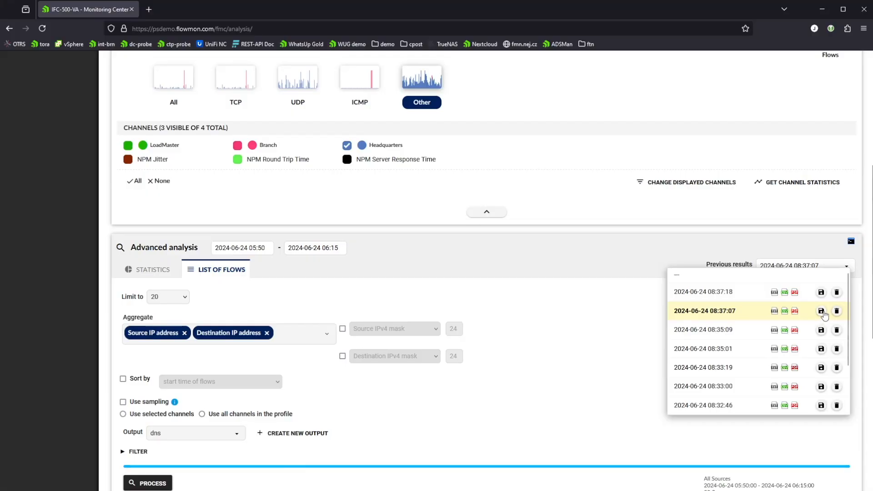
{"action": "scroll", "coordinate": [824, 315], "scroll_direction": "down", "scroll_amount": 2}
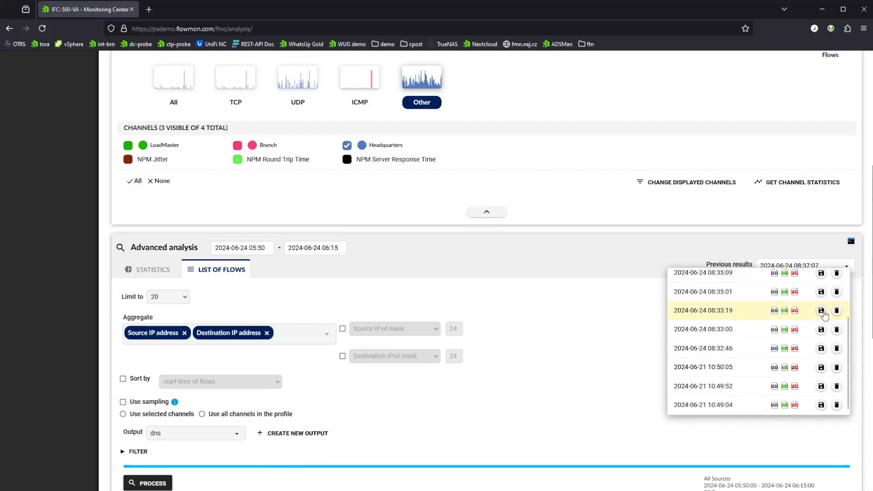
{"action": "left_click", "coordinate": [585, 316]}
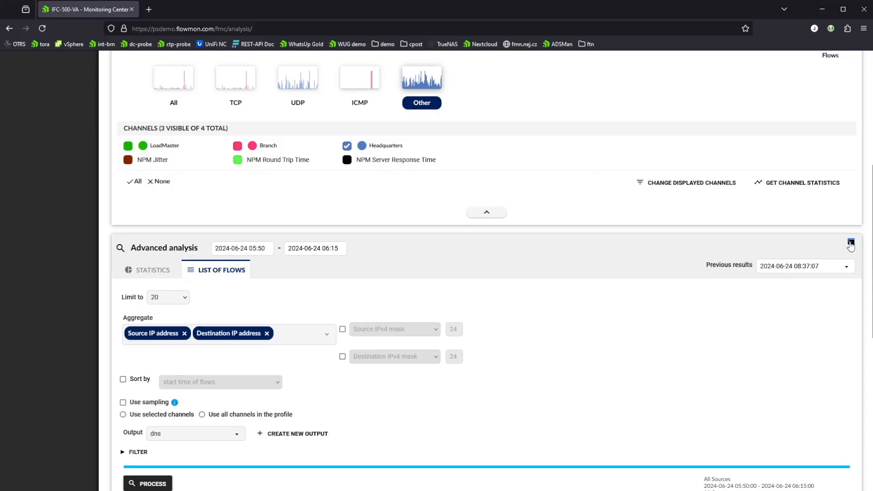
Display the statistics command behind the loaded flow list, select its full text, and close it
{"action": "left_click", "coordinate": [851, 242]}
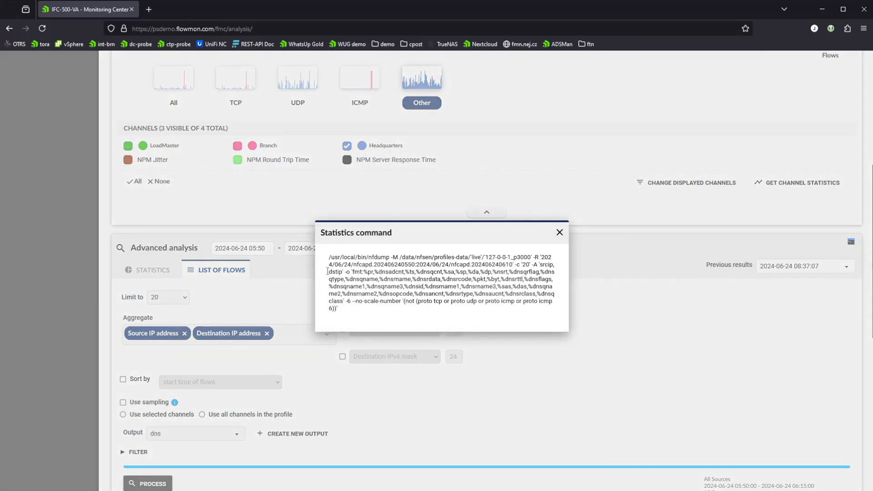
{"action": "left_click_drag", "start_coordinate": [329, 256], "coordinate": [371, 313]}
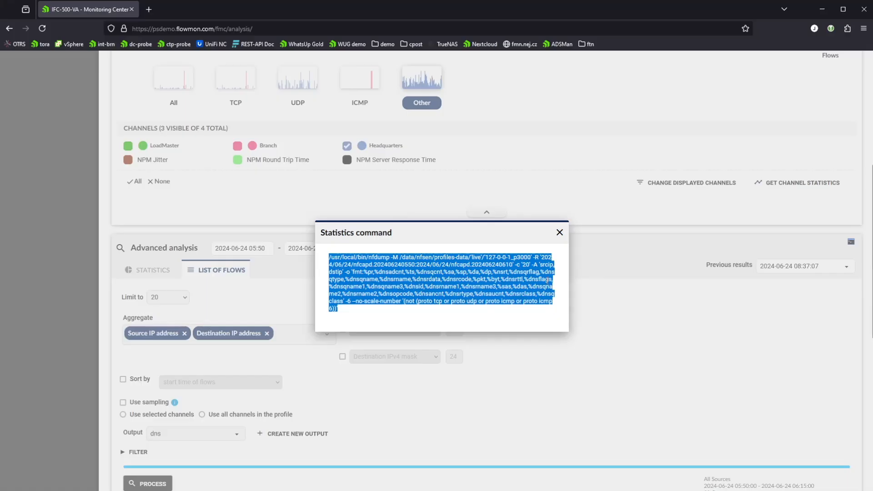
{"action": "left_click", "coordinate": [560, 233]}
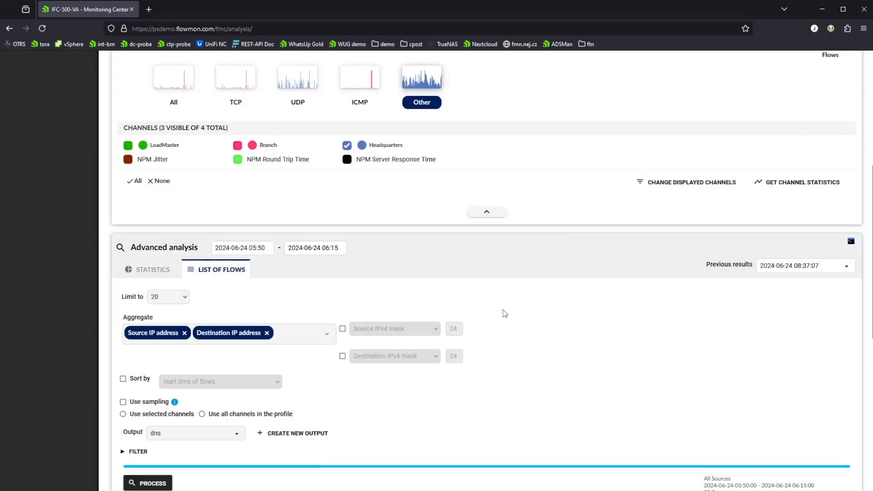
{"action": "scroll", "coordinate": [503, 312], "scroll_direction": "down", "scroll_amount": 3}
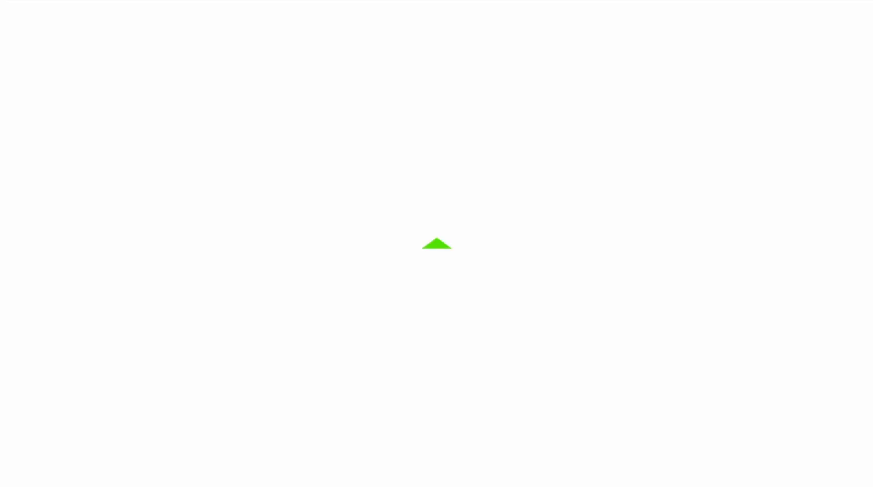